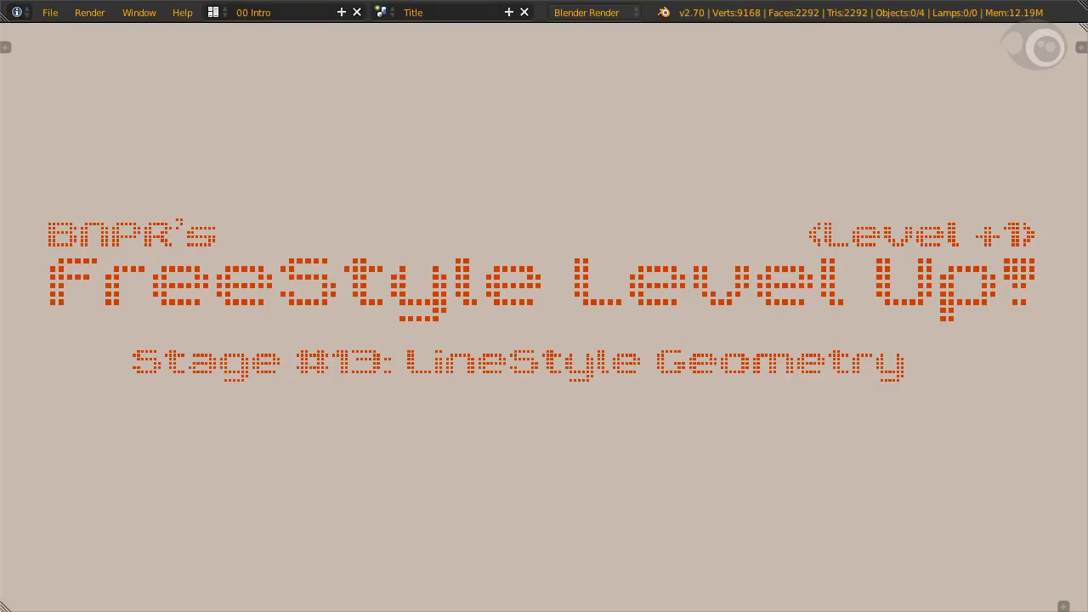
# Switch to the stage-outline layout, maximize the outline text, and move to the Base modifier line
pyautogui.hotkey('ctrl', 'Right')
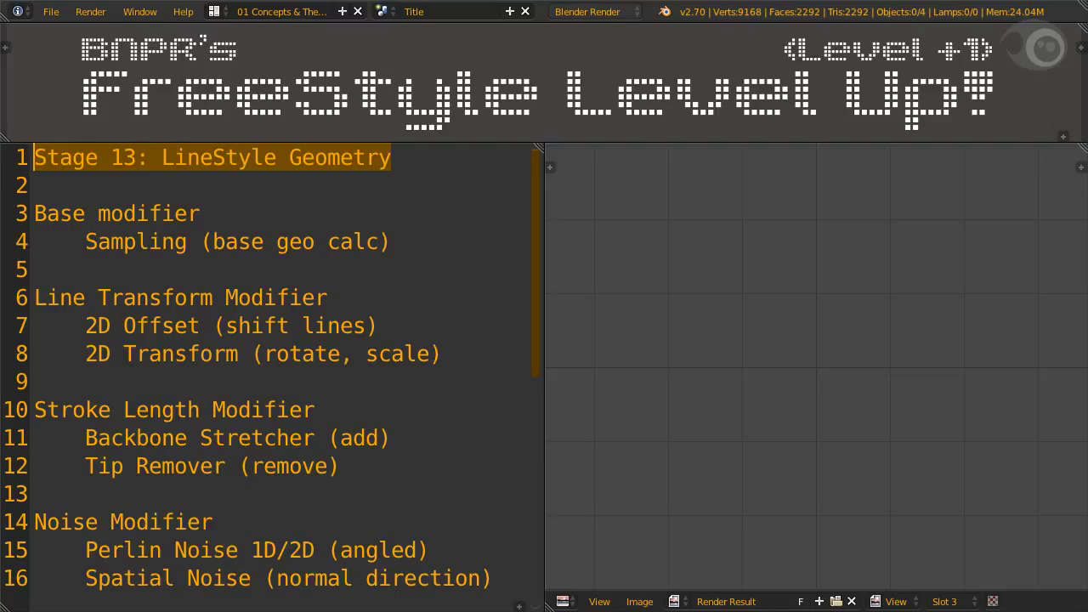
pyautogui.hotkey('ctrl', 'Up')
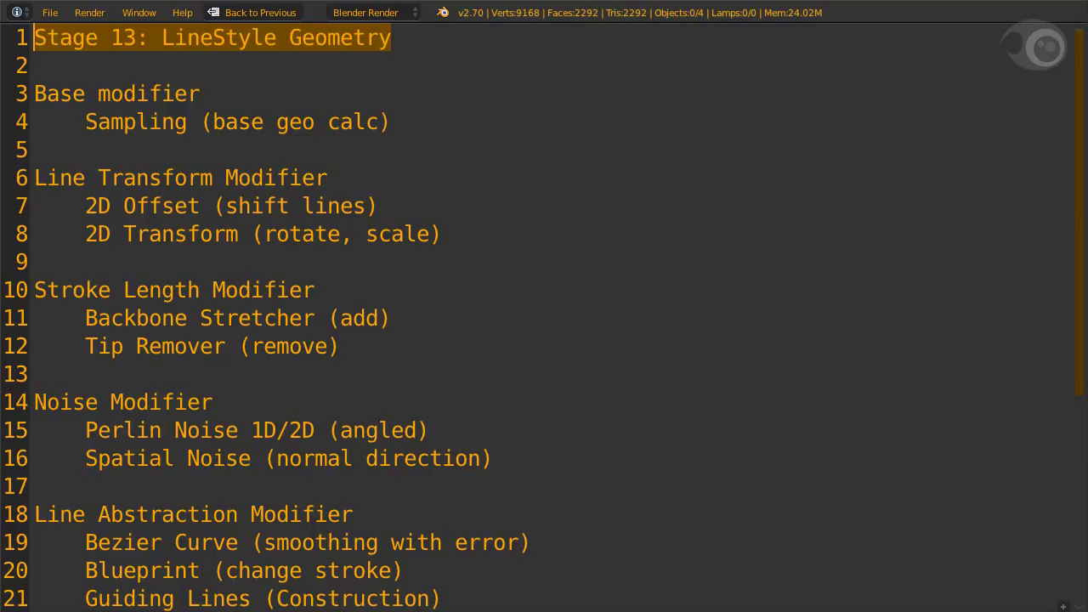
pyautogui.press('Down')
pyautogui.press('Down')
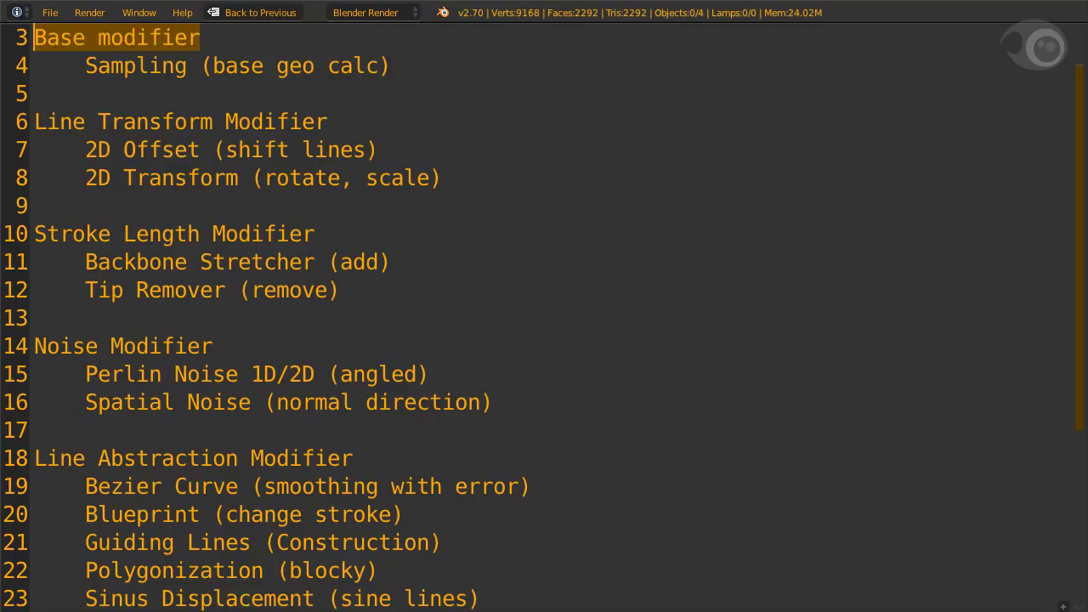
# Highlight the Line Transform, Stroke Length, Noise and Line Abstraction modifier headings in turn
pyautogui.moveTo(328, 121); pyautogui.dragTo(34, 122)
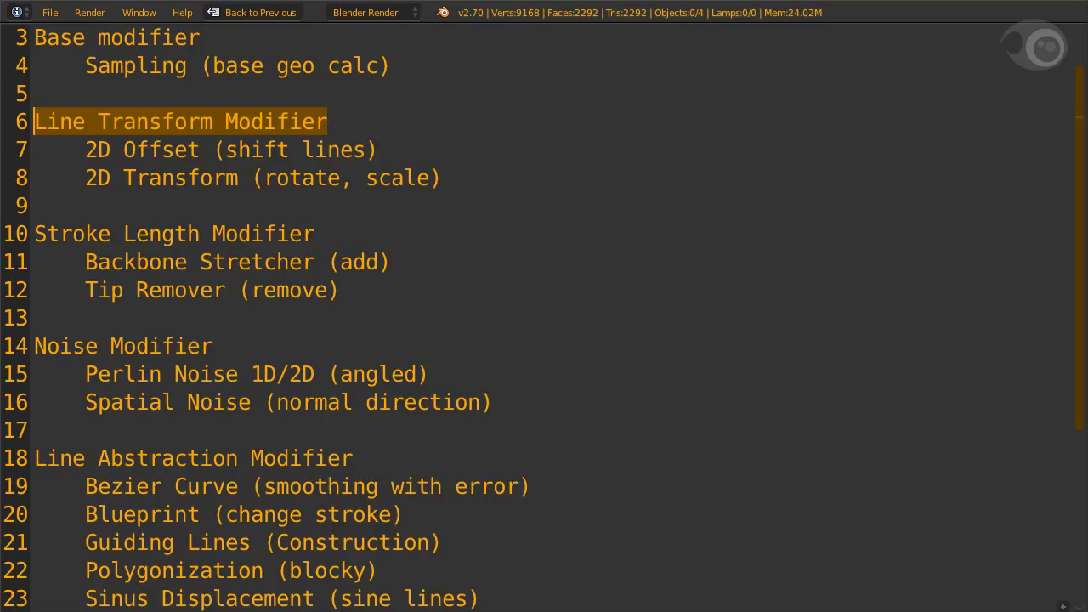
pyautogui.moveTo(315, 234); pyautogui.dragTo(34, 234)
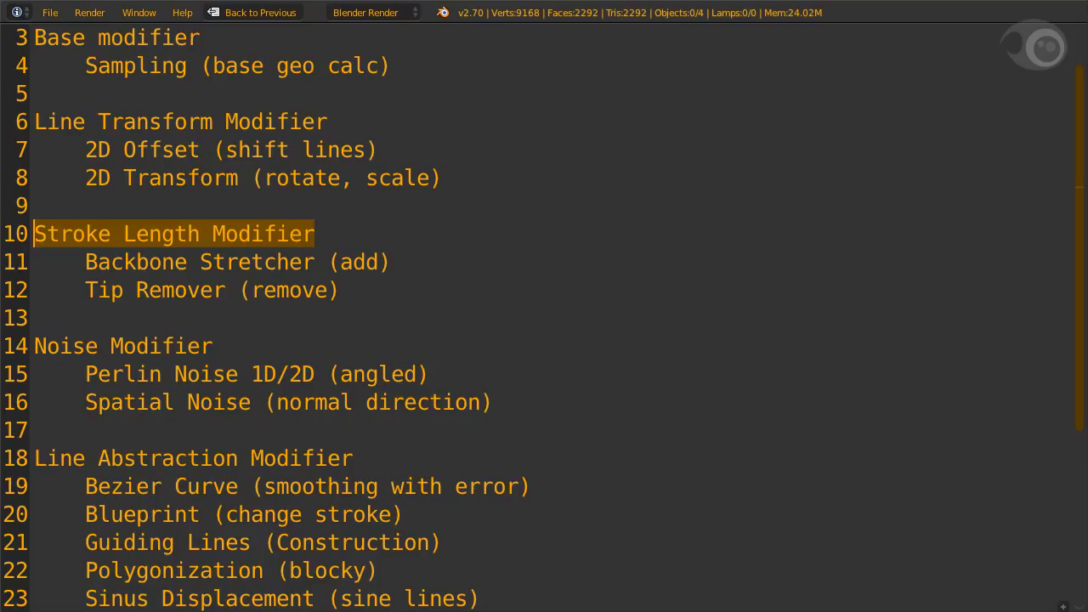
pyautogui.moveTo(212, 346); pyautogui.dragTo(34, 346)
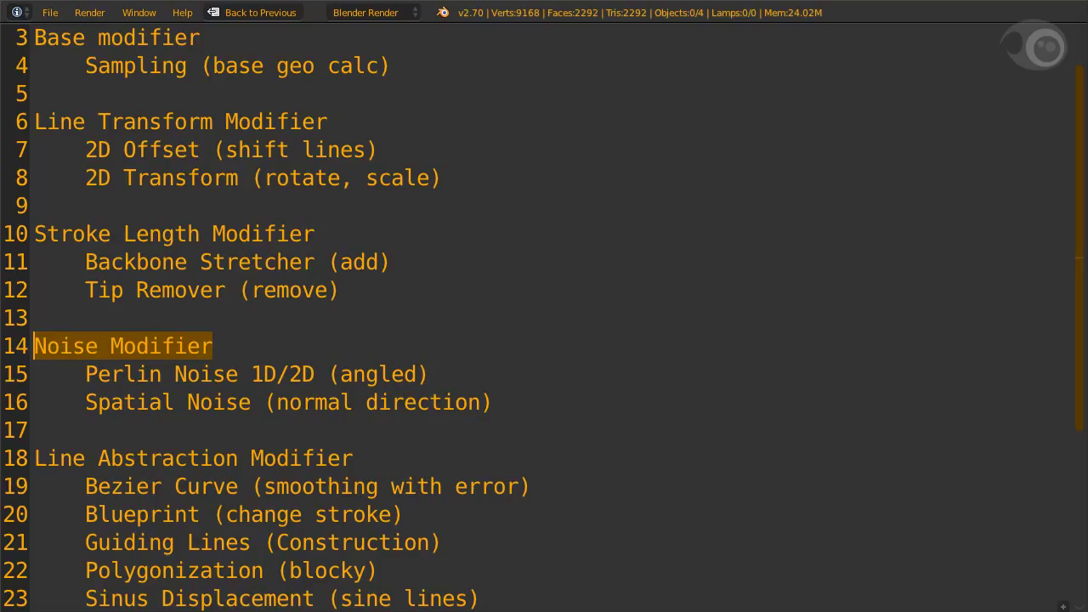
pyautogui.moveTo(34, 459); pyautogui.dragTo(354, 458)
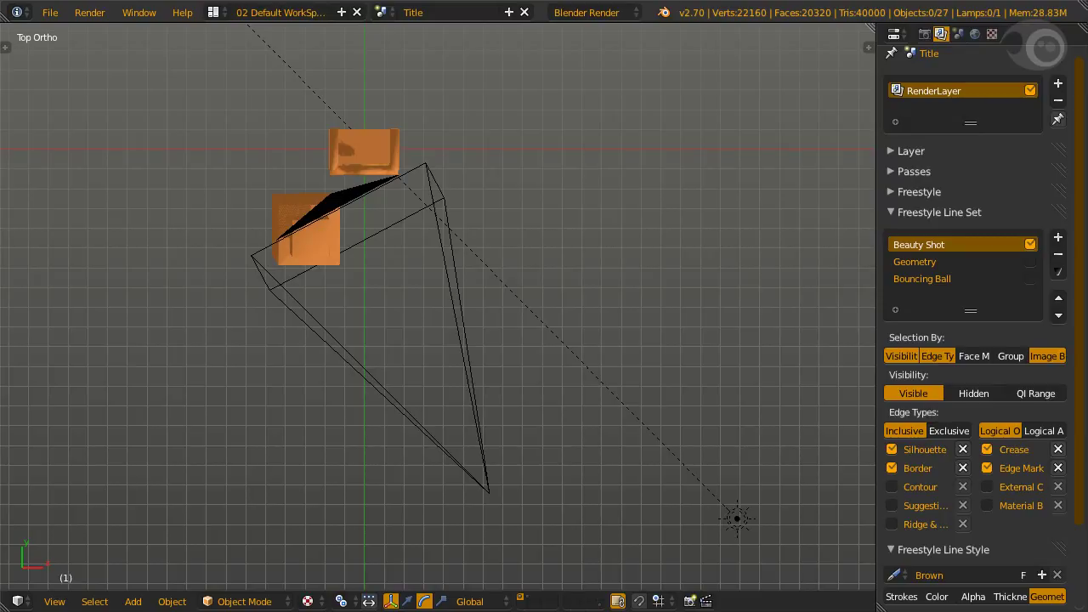
# Render the clock and box from the camera view and make the Geometry line set active
pyautogui.press('KP_0')
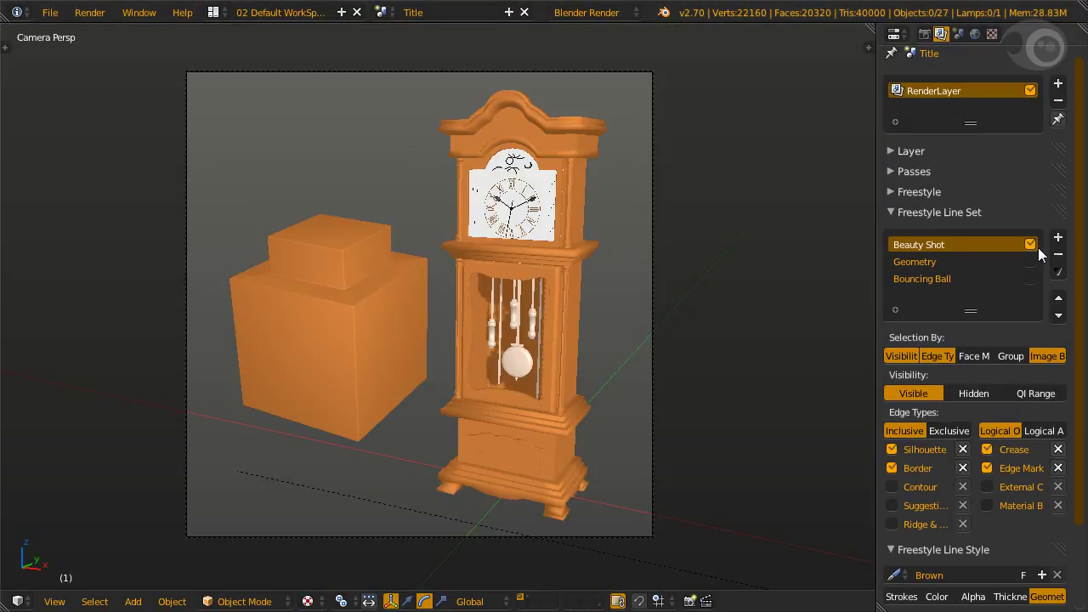
pyautogui.press('F12')
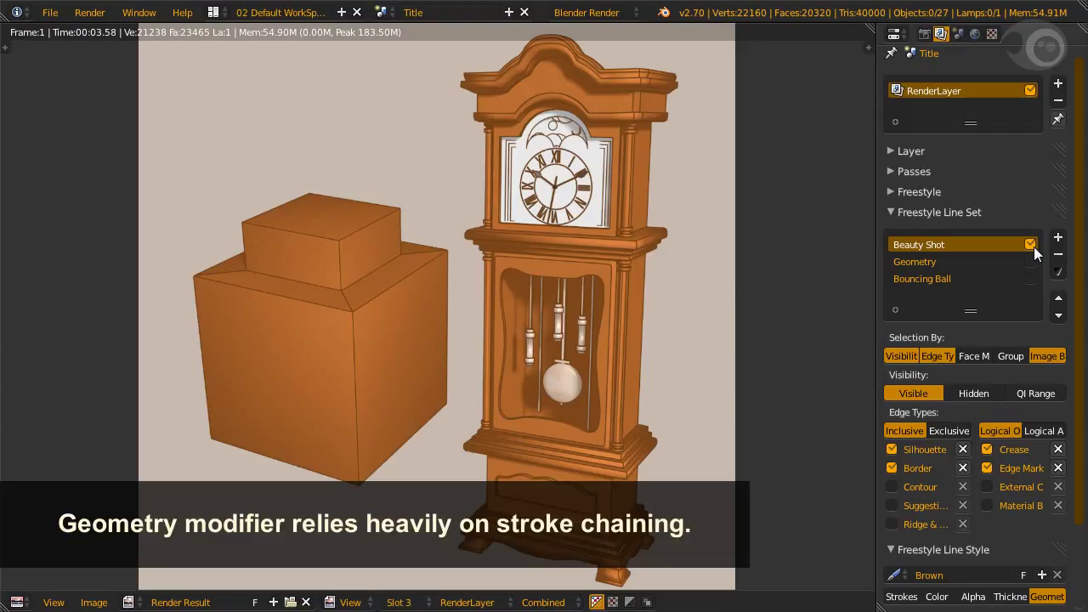
pyautogui.scroll(-3, 1036, 252)
pyautogui.click(1036, 162)
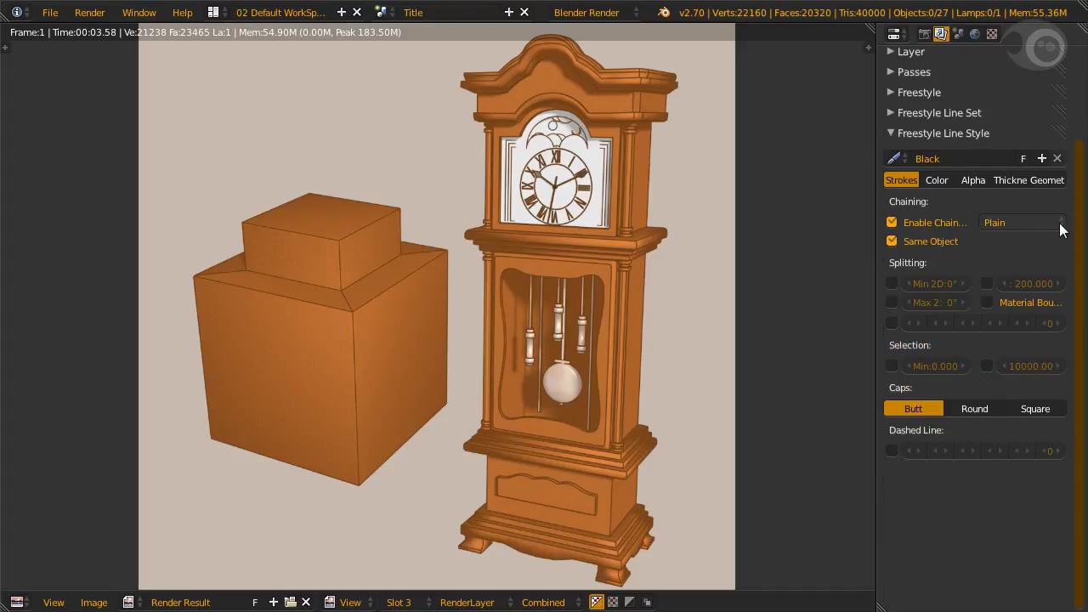
# Change the Black line style's chaining method from Plain to Sketchy, keeping Rounds at 3
pyautogui.click(1054, 223)
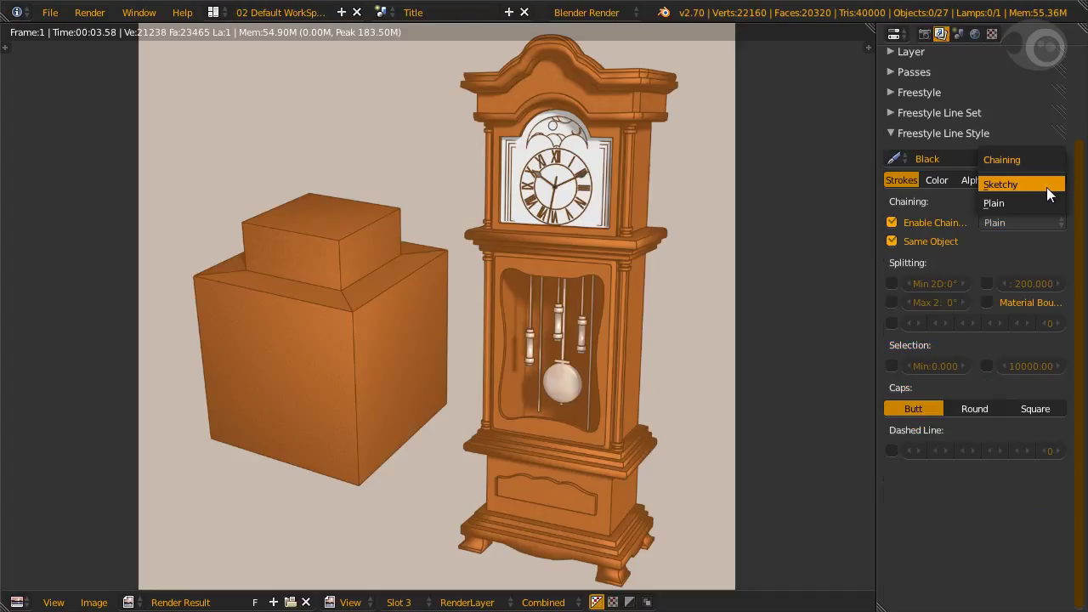
pyautogui.click(1048, 189)
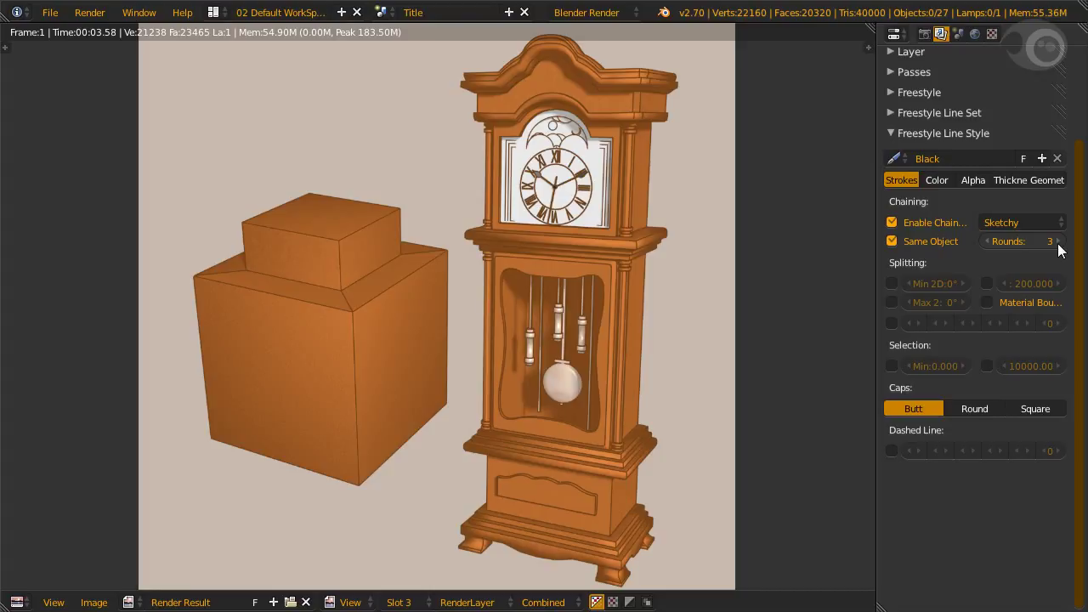
# Show the Black line style's geometry modifiers, where Sampling is listed at 10.000
pyautogui.click(1046, 179)
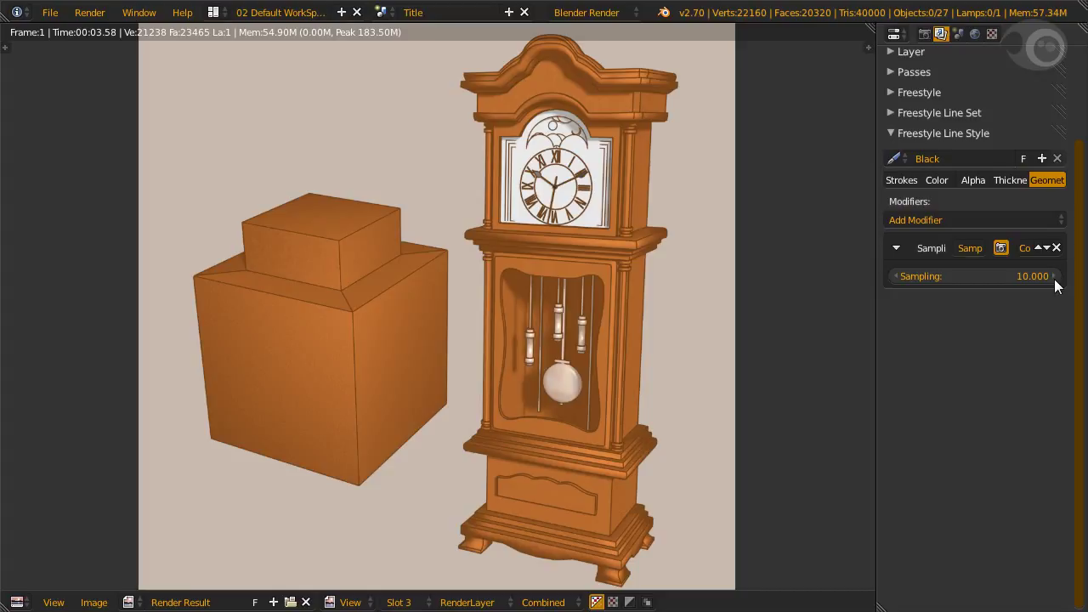
# Add a 2D Offset geometry modifier and set the stroke chaining back to Plain
pyautogui.click(992, 221)
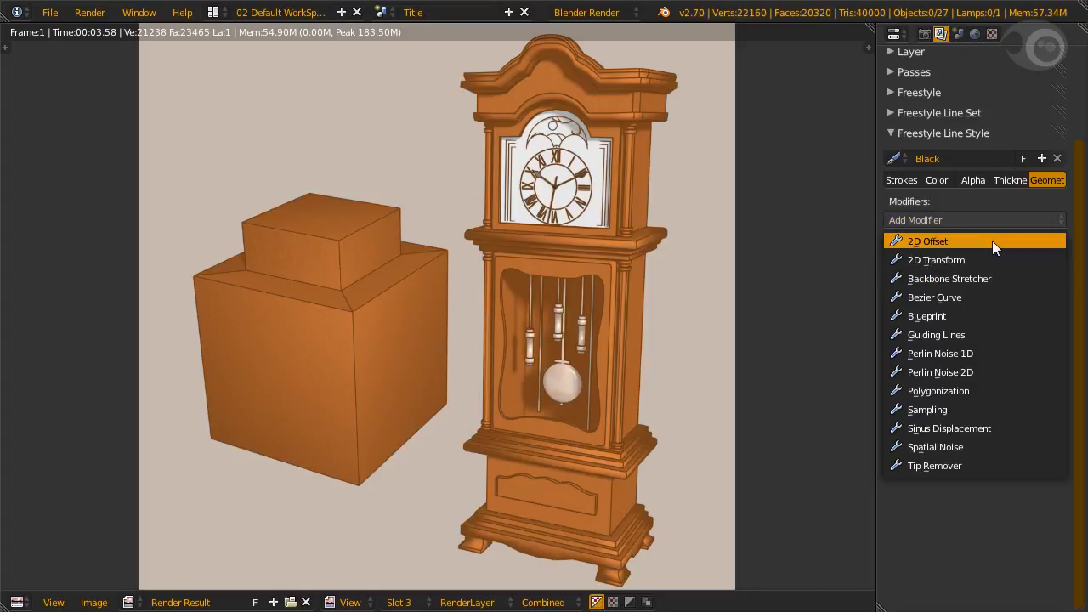
pyautogui.click(993, 241)
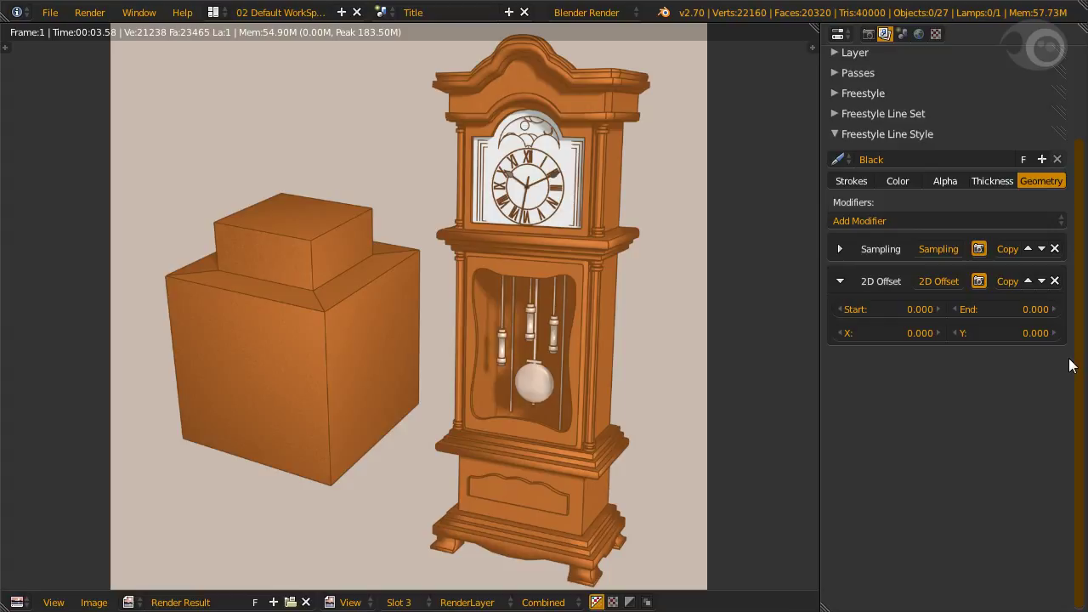
pyautogui.click(851, 181)
pyautogui.click(1009, 222)
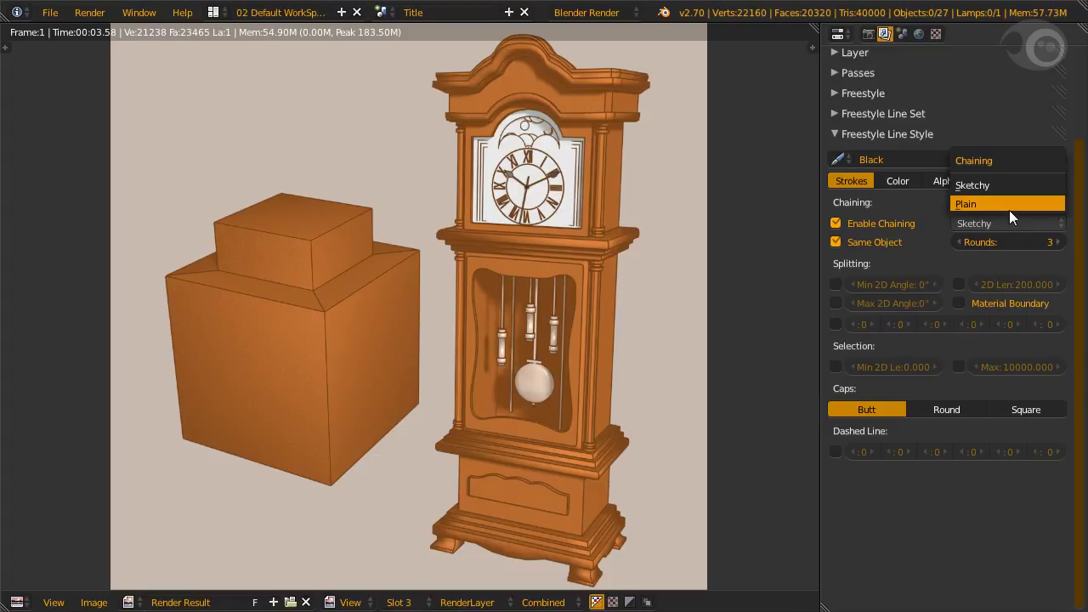
pyautogui.click(1009, 204)
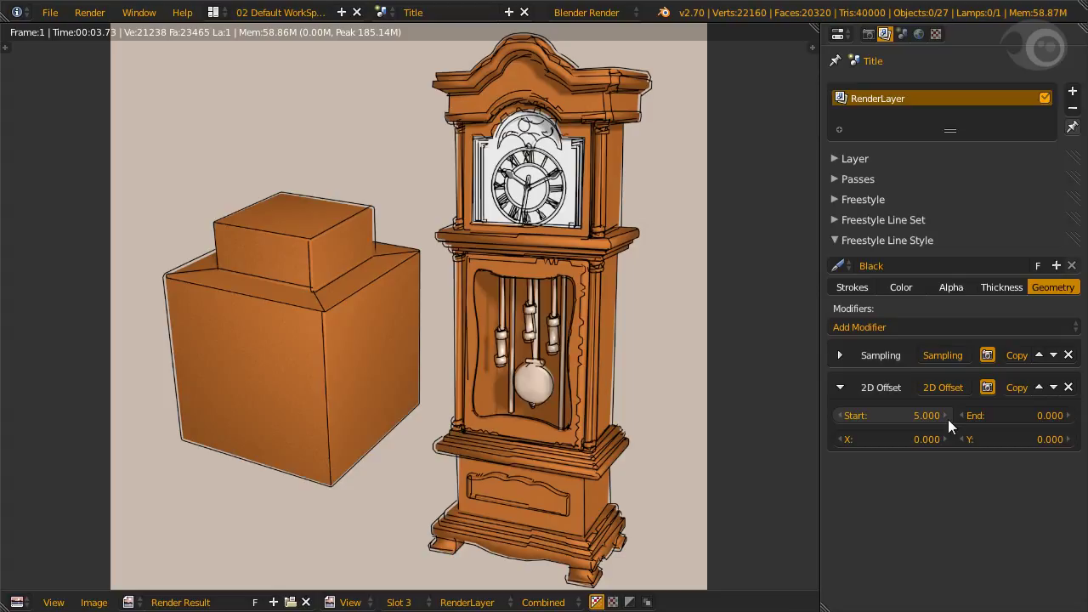
# Enter a new 2D Offset end value and re-render to see the wider offset lines
pyautogui.click(1026, 416)
pyautogui.press('Return')
pyautogui.press('F12')
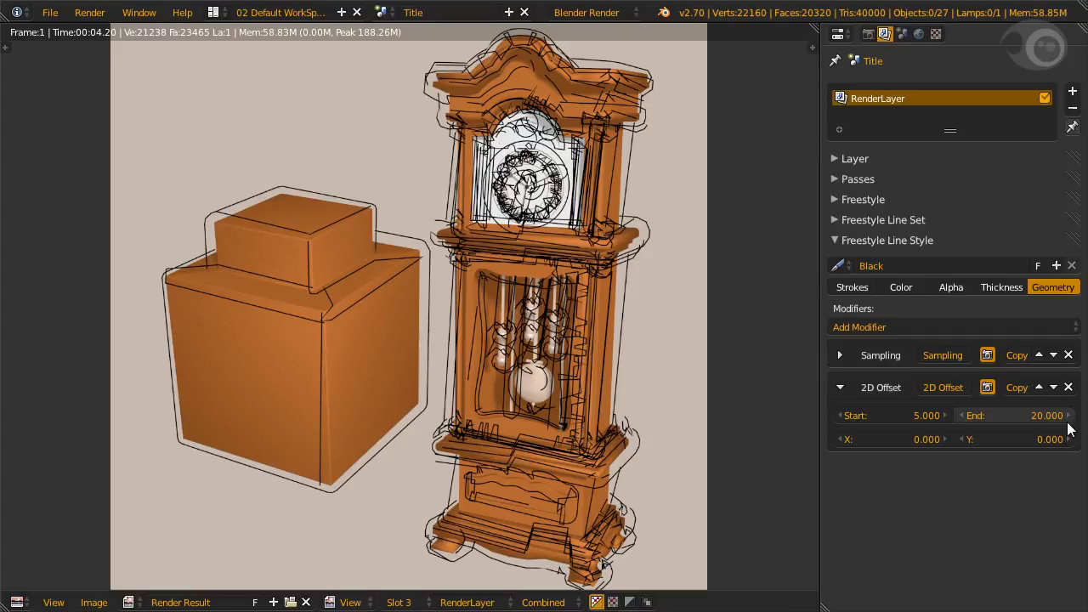
# Re-render with Sketchy chaining, then switch the chaining back to Plain
pyautogui.click(851, 286)
pyautogui.click(1019, 330)
pyautogui.click(1038, 292)
pyautogui.press('F12')
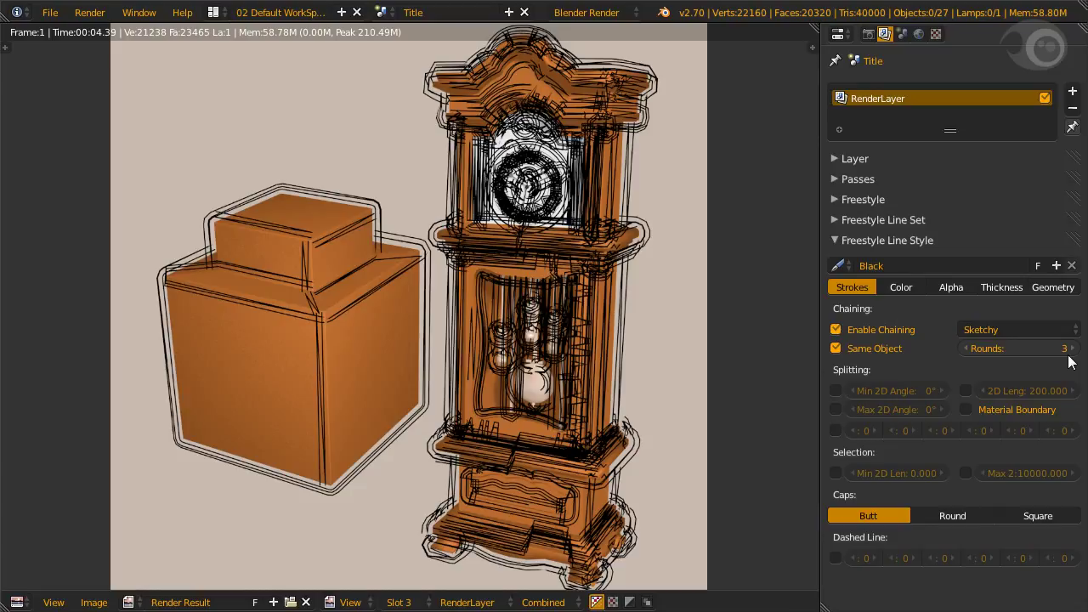
pyautogui.click(1016, 330)
pyautogui.click(1014, 311)
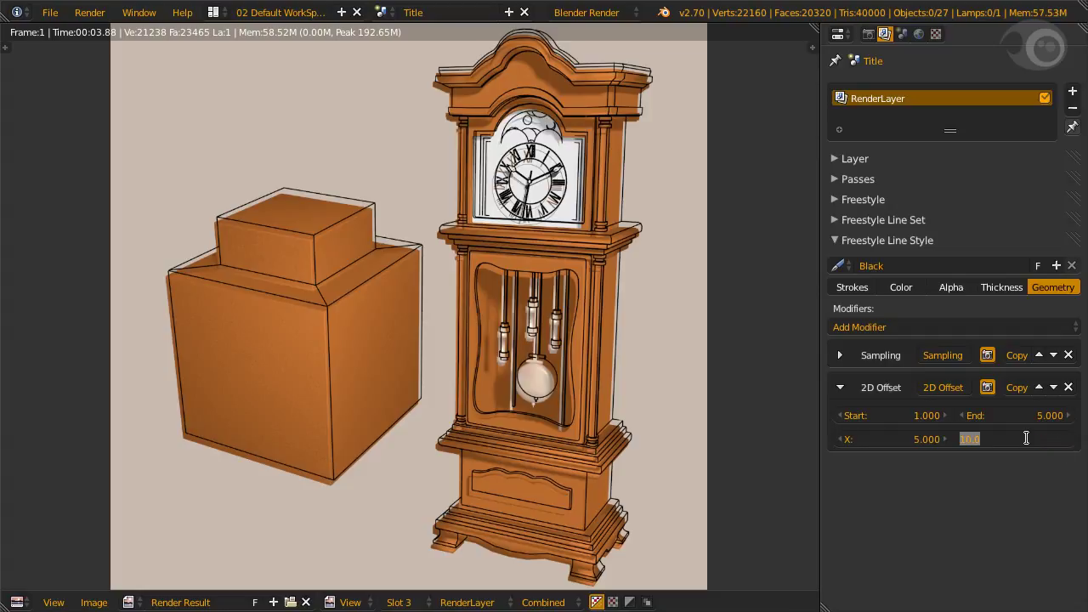
# Restore Sketchy chaining and turn off solid surfaces in the render layer for line-only renders
pyautogui.click(852, 286)
pyautogui.click(1021, 329)
pyautogui.click(1002, 290)
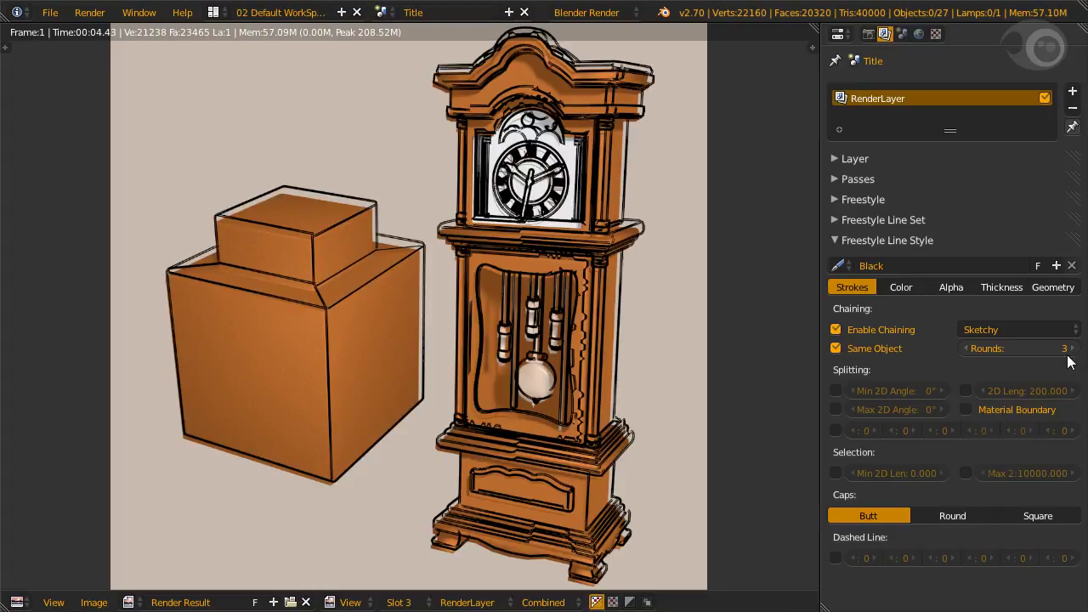
pyautogui.click(935, 159)
pyautogui.click(927, 320)
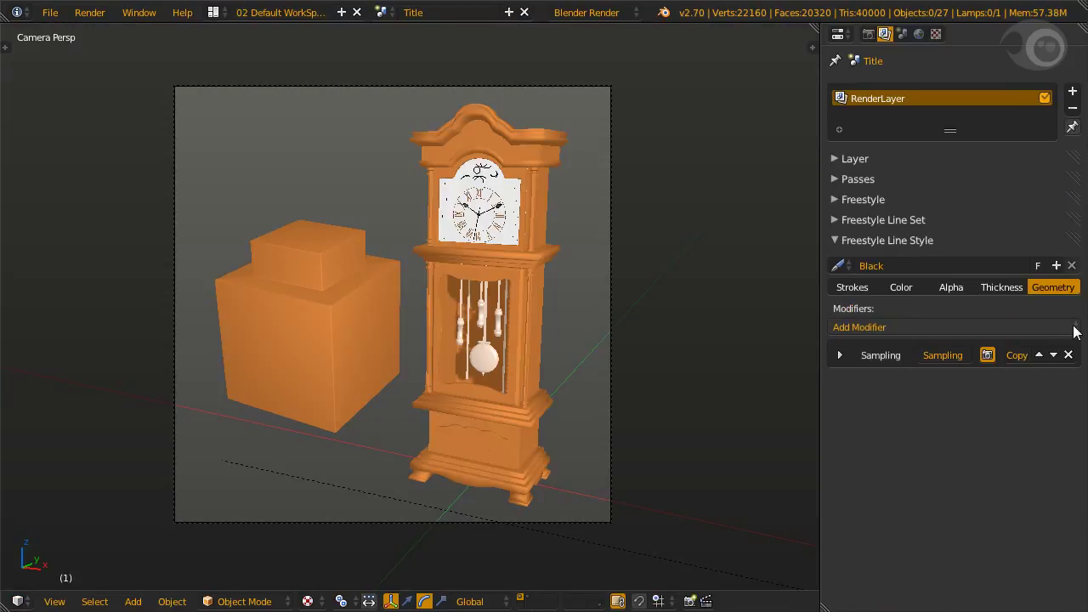
# Add a 2D Transform geometry modifier below Sampling and bring up its Pivot options
pyautogui.click(1073, 327)
pyautogui.click(962, 371)
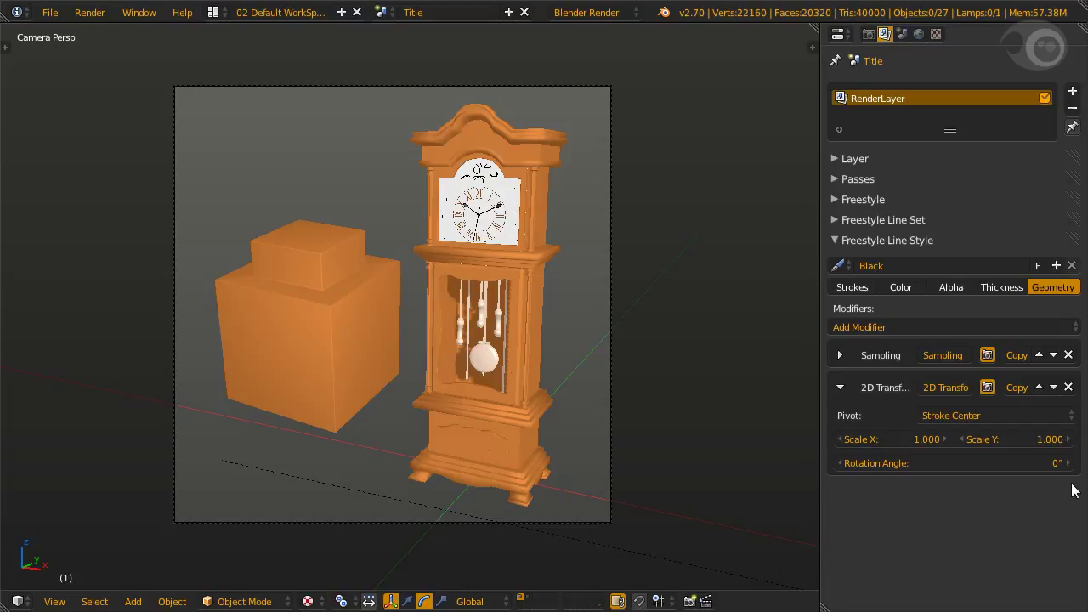
pyautogui.click(1072, 417)
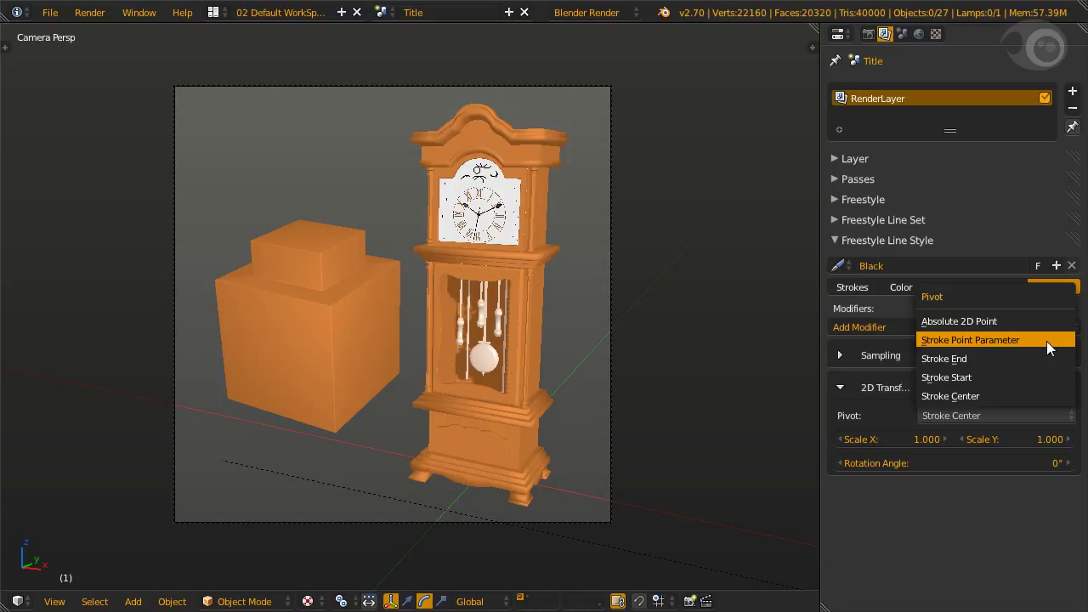
# Pivot at Stroke Point Parameter 0.3, scale X and Y 0.8, rotate 45°, and render
pyautogui.click(1047, 341)
pyautogui.click(984, 440)
pyautogui.write('.3')
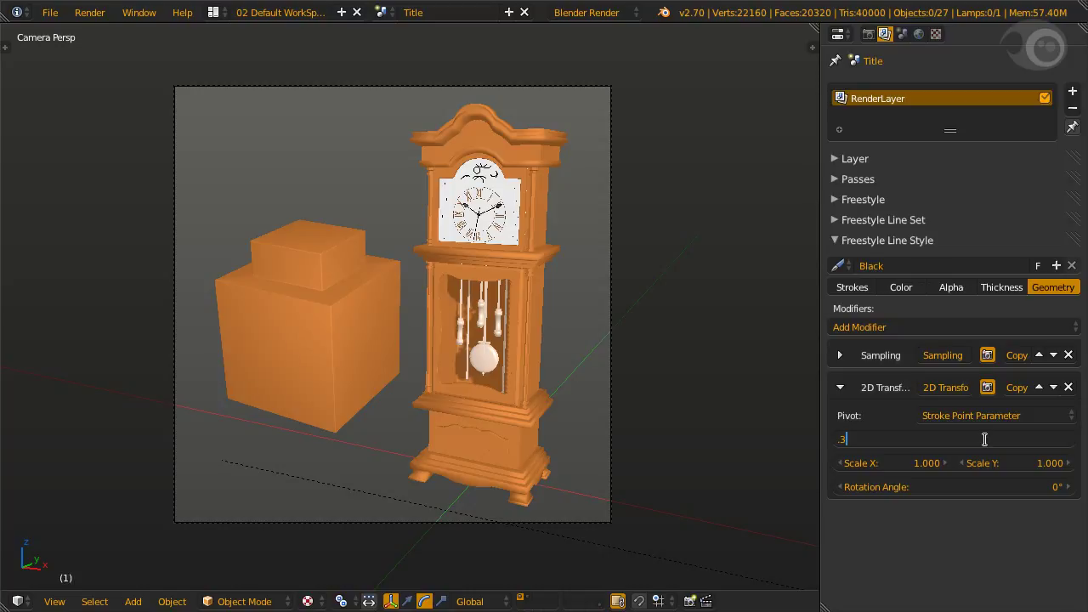
pyautogui.click(917, 463)
pyautogui.write('.8')
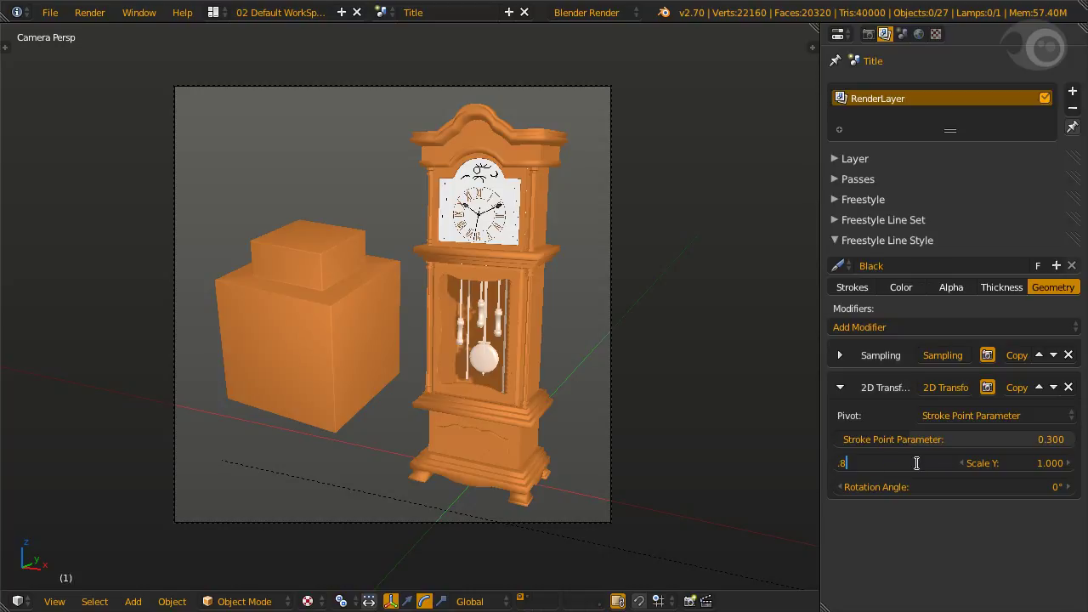
pyautogui.click(1025, 461)
pyautogui.write('.8')
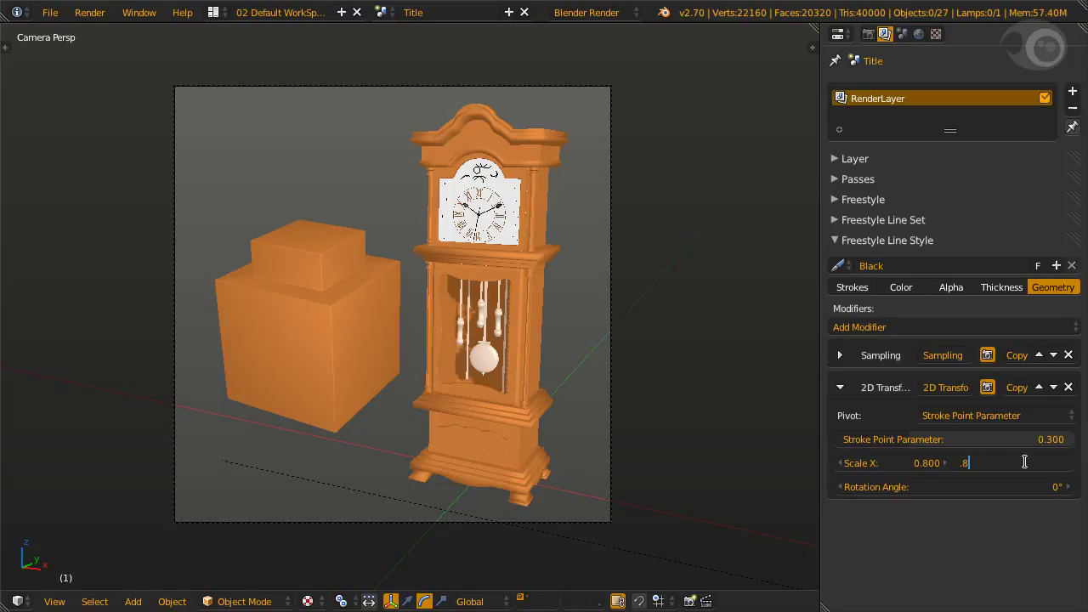
pyautogui.click(1026, 488)
pyautogui.write('45')
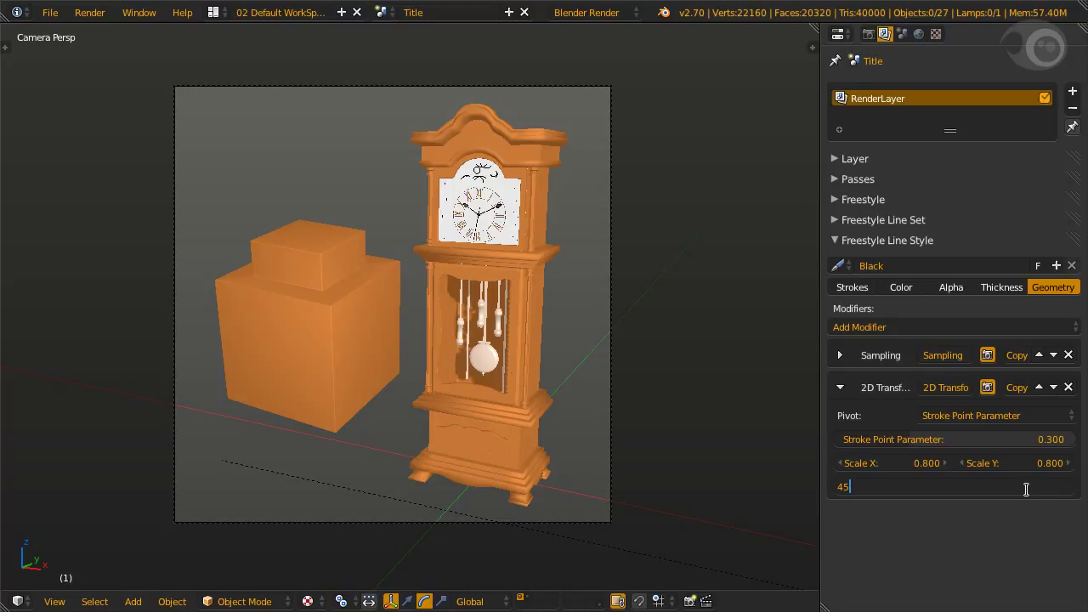
pyautogui.press('Return')
pyautogui.press('F12')
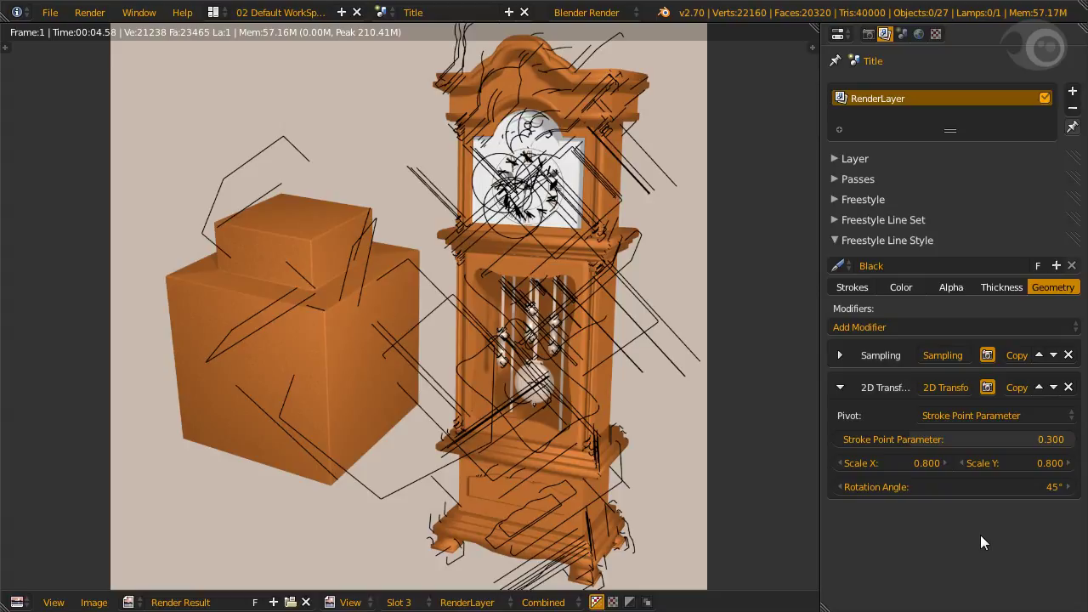
# Add a Backbone Stretcher modifier at length 10 and render the overshooting stroke ends
pyautogui.press('Escape')
pyautogui.click(942, 326)
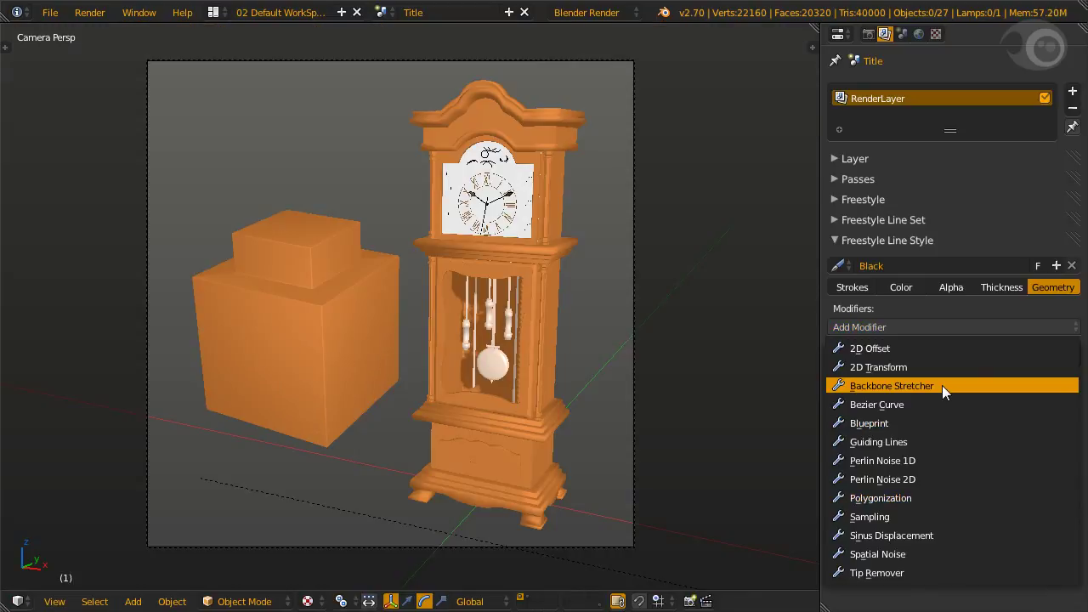
pyautogui.click(942, 385)
pyautogui.press('F12')
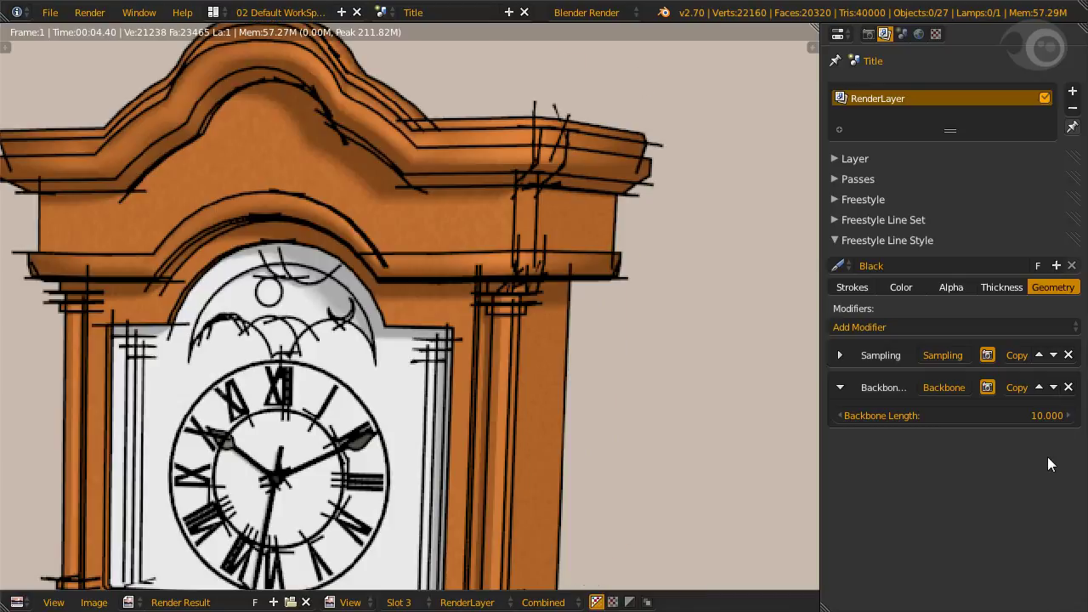
# Add a Bezier Curve modifier with Error 50 and render the loose, rounded outlines
pyautogui.click(921, 326)
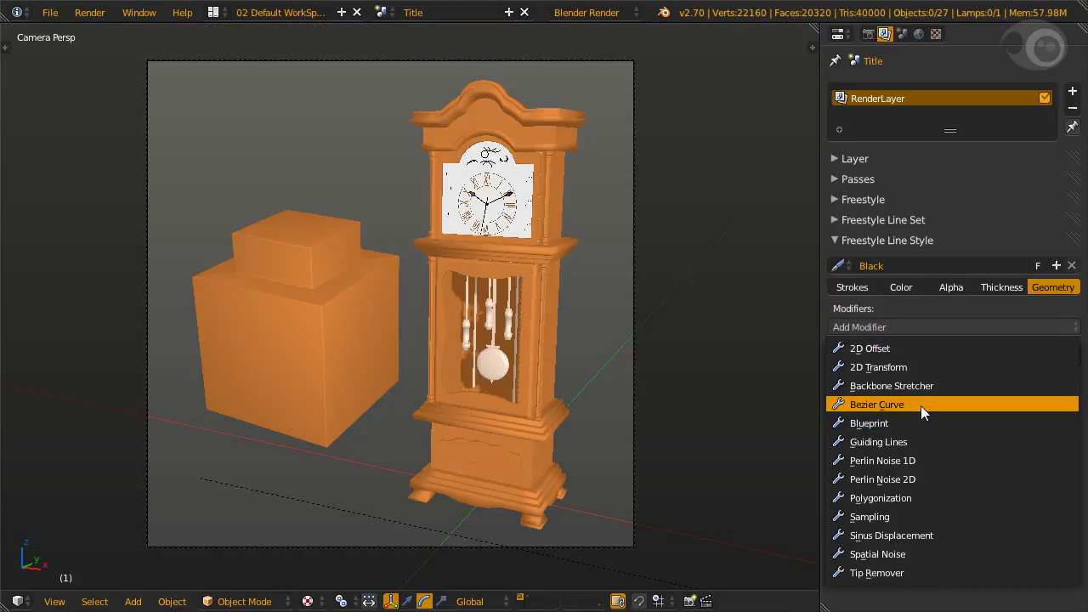
pyautogui.click(921, 405)
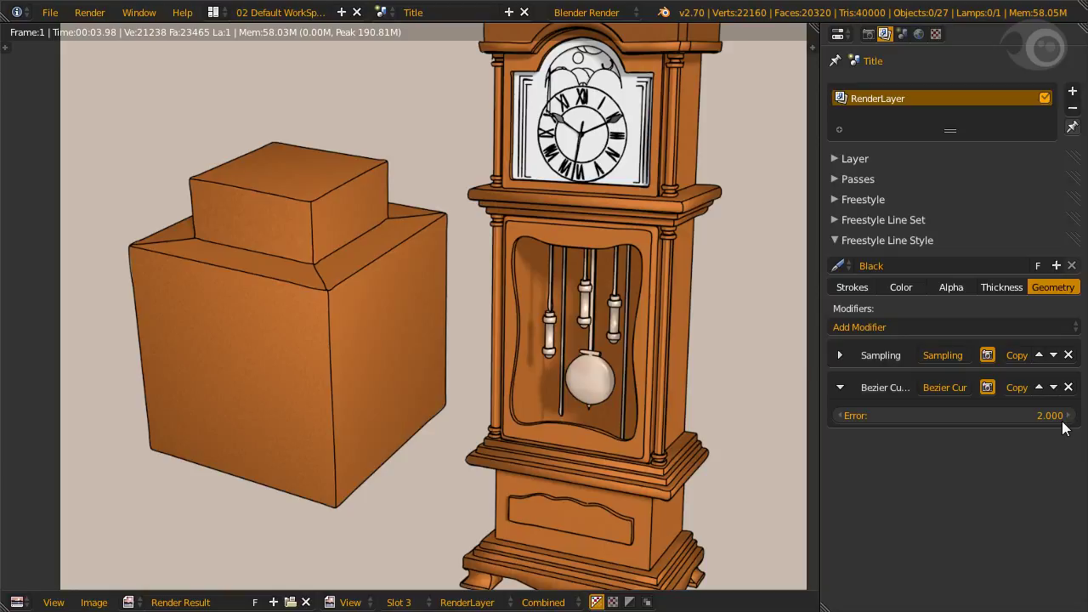
pyautogui.click(878, 416)
pyautogui.write('50')
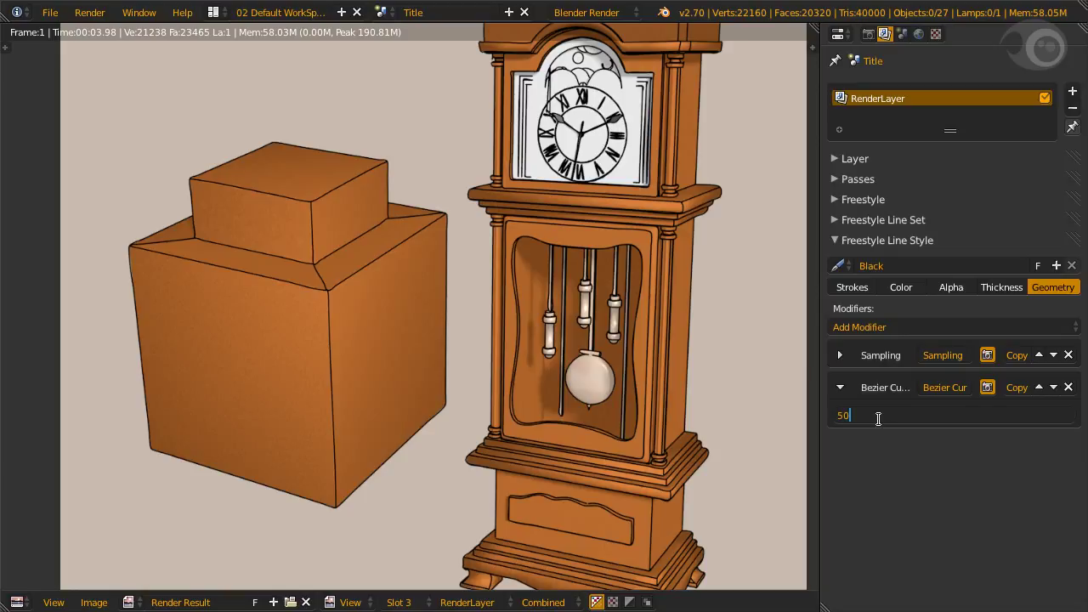
pyautogui.press('Return')
pyautogui.press('F12')
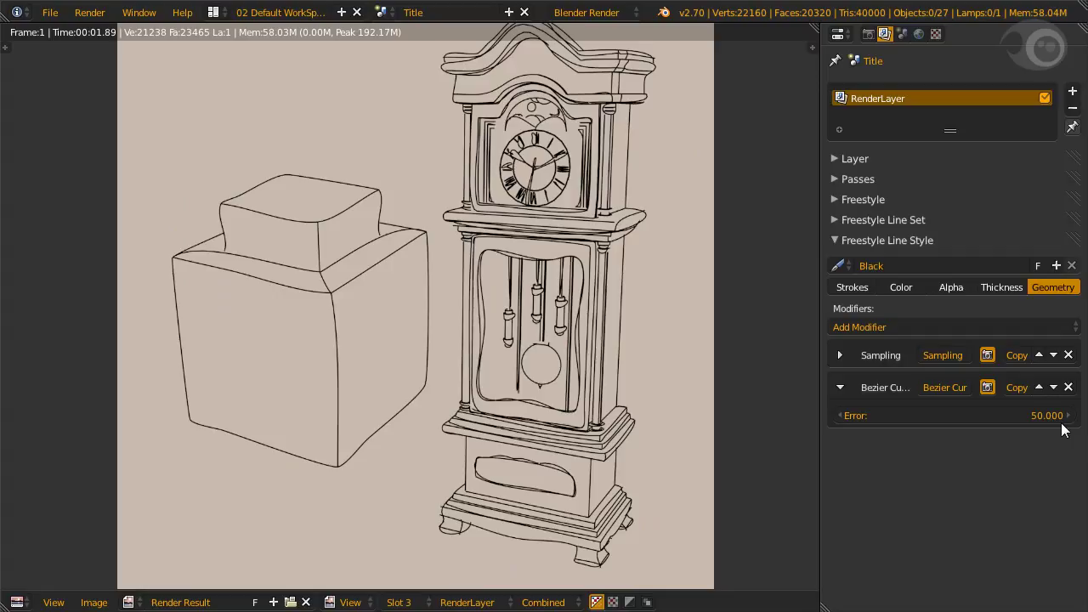
# Add a Blueprint modifier drawing Ellipses with Rounds 1, Random Radius 3 and Random Center 5
pyautogui.click(962, 327)
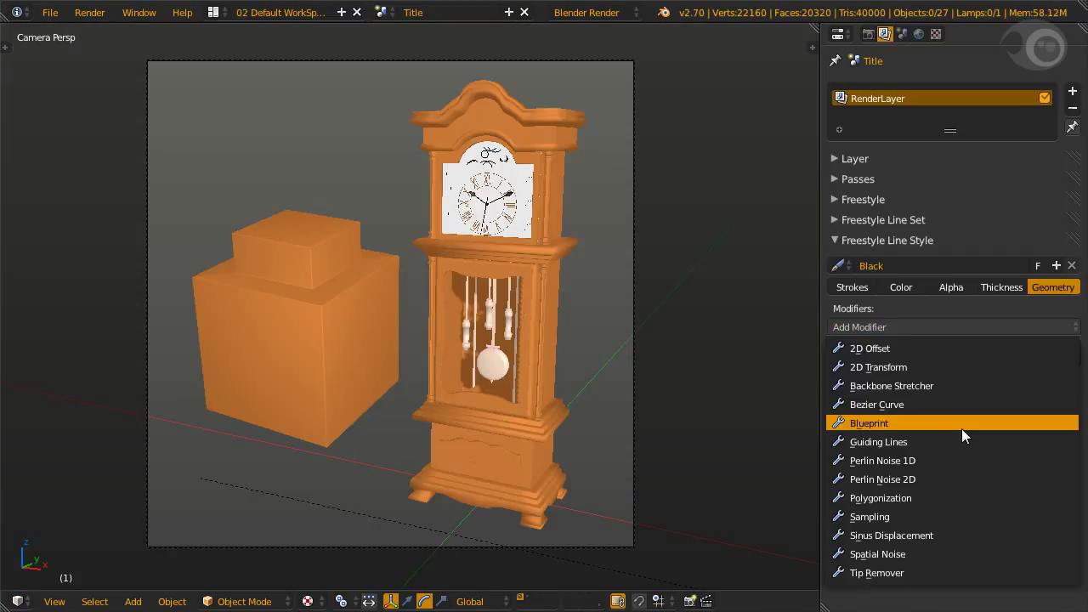
pyautogui.click(962, 425)
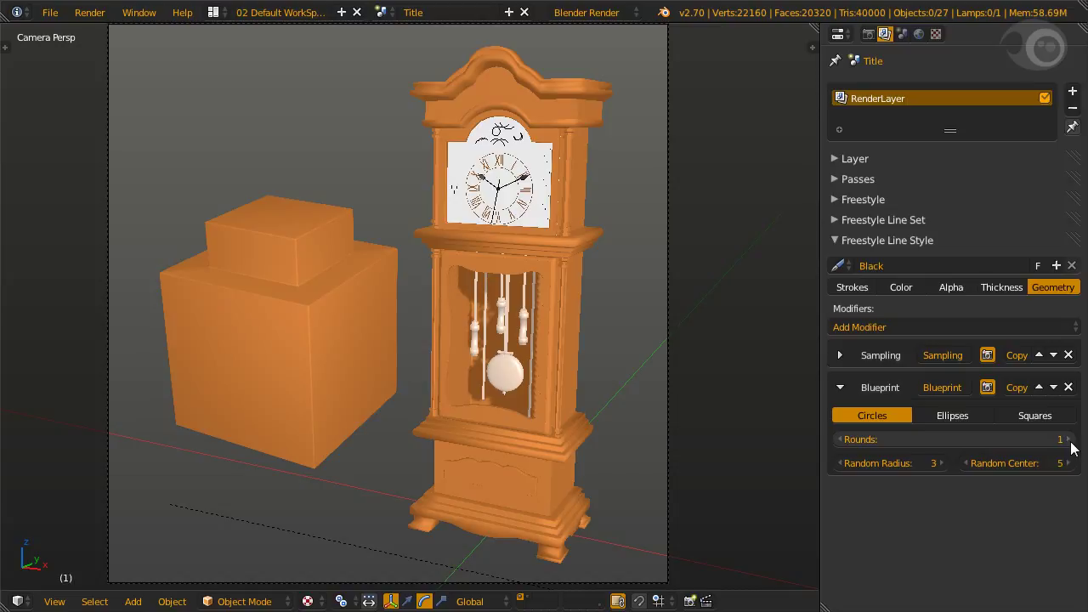
pyautogui.click(952, 415)
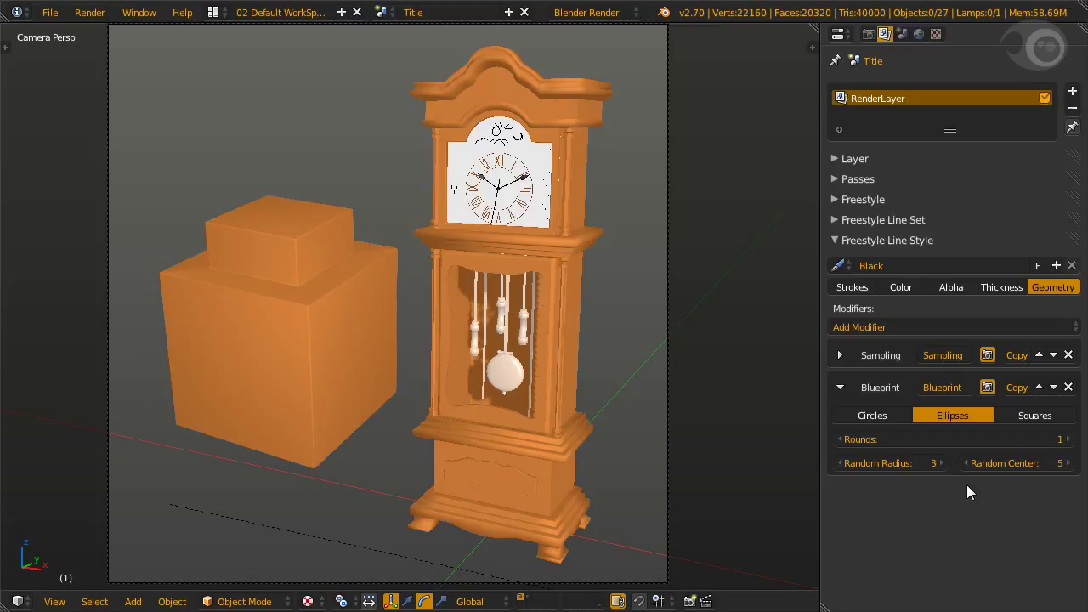
# Turn on Enable Chaining in the Black line style's stroke chaining settings
pyautogui.click(852, 286)
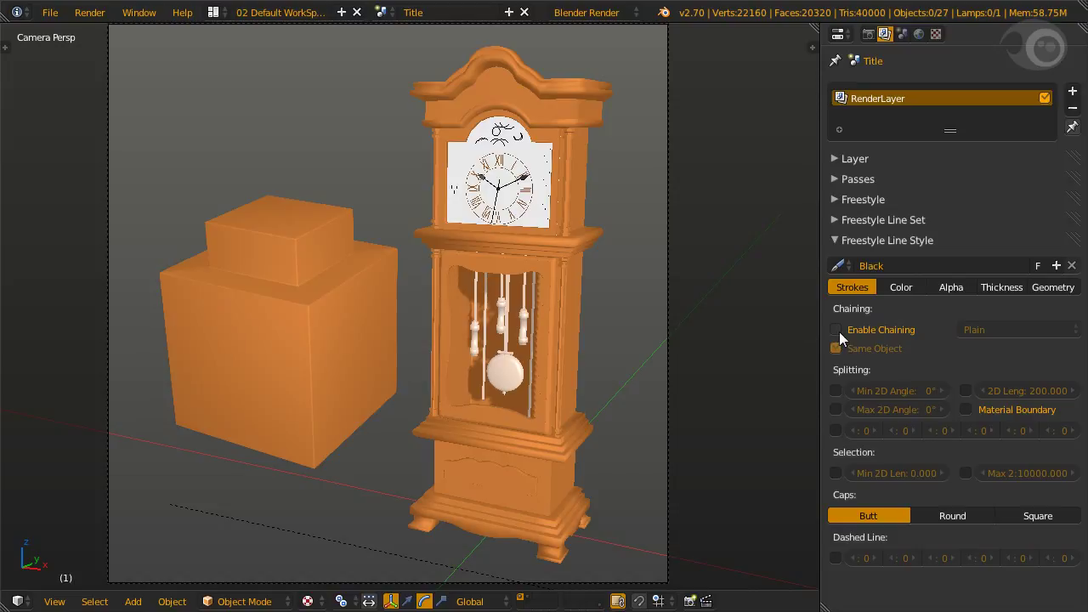
pyautogui.click(837, 330)
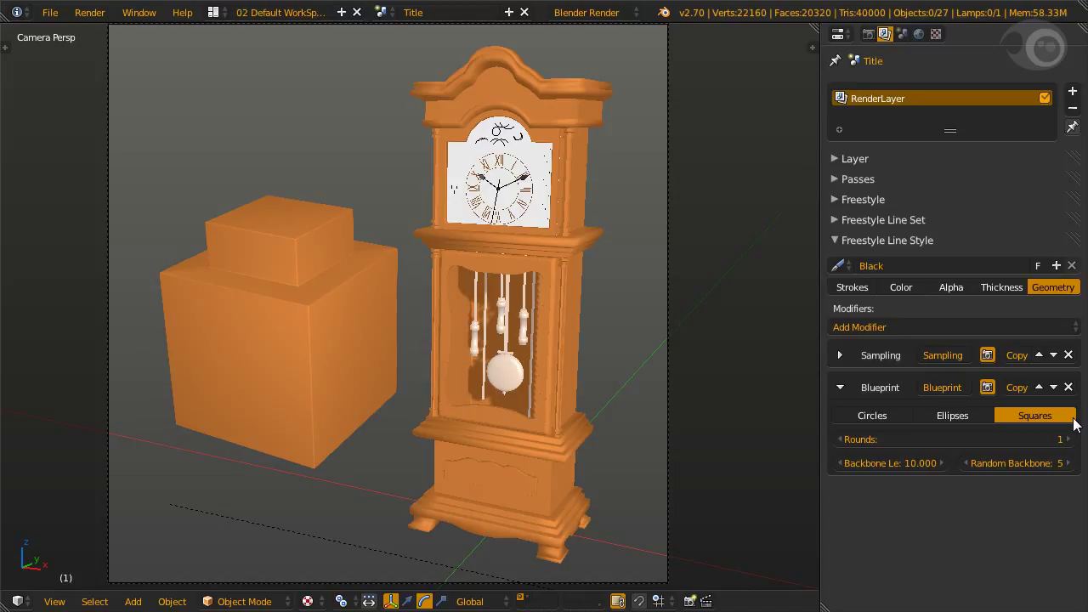
# Replace the Blueprint geometry modifier with a Guiding Lines modifier
pyautogui.click(1069, 387)
pyautogui.click(935, 326)
pyautogui.click(933, 442)
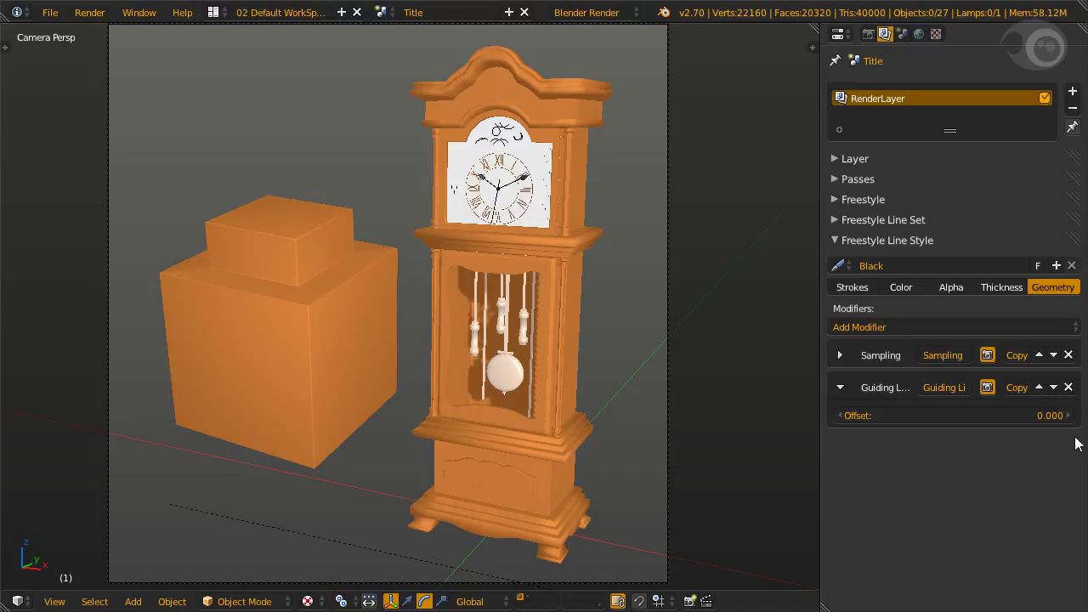
# Split strokes at 2D Length 100, raise sketchy Rounds to 5, and render with F12
pyautogui.click(907, 417)
pyautogui.write('100')
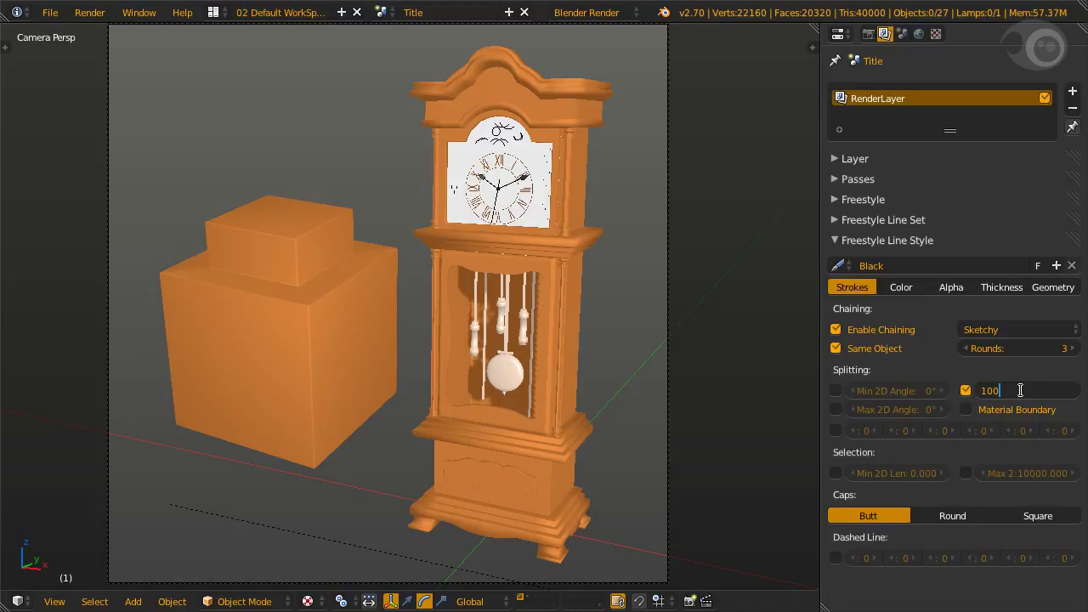
pyautogui.click(1020, 329)
pyautogui.click(1039, 292)
pyautogui.click(1073, 348)
pyautogui.click(1073, 349)
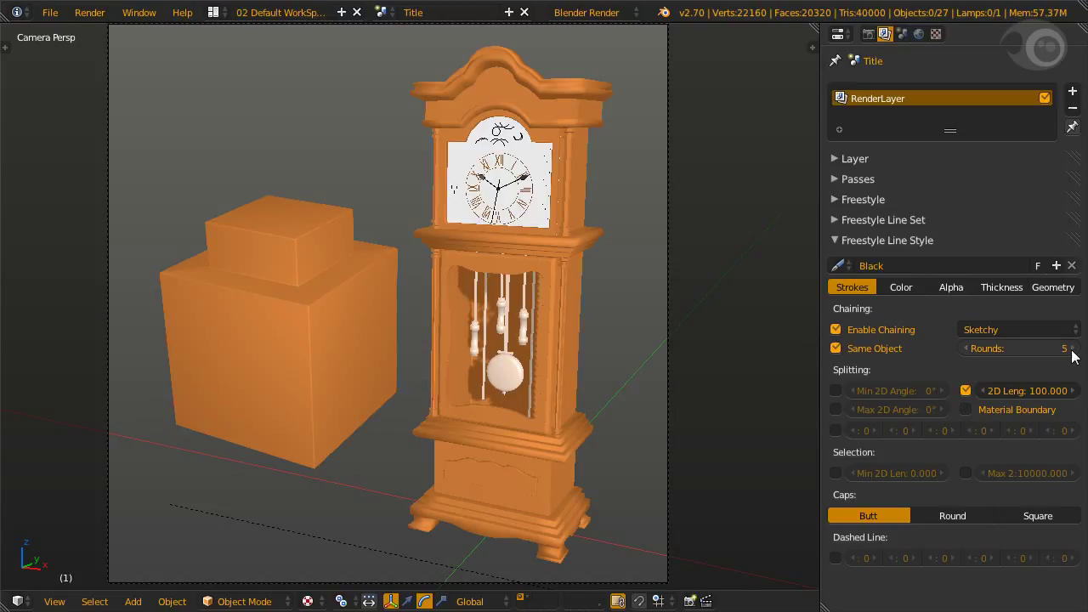
pyautogui.press('F12')
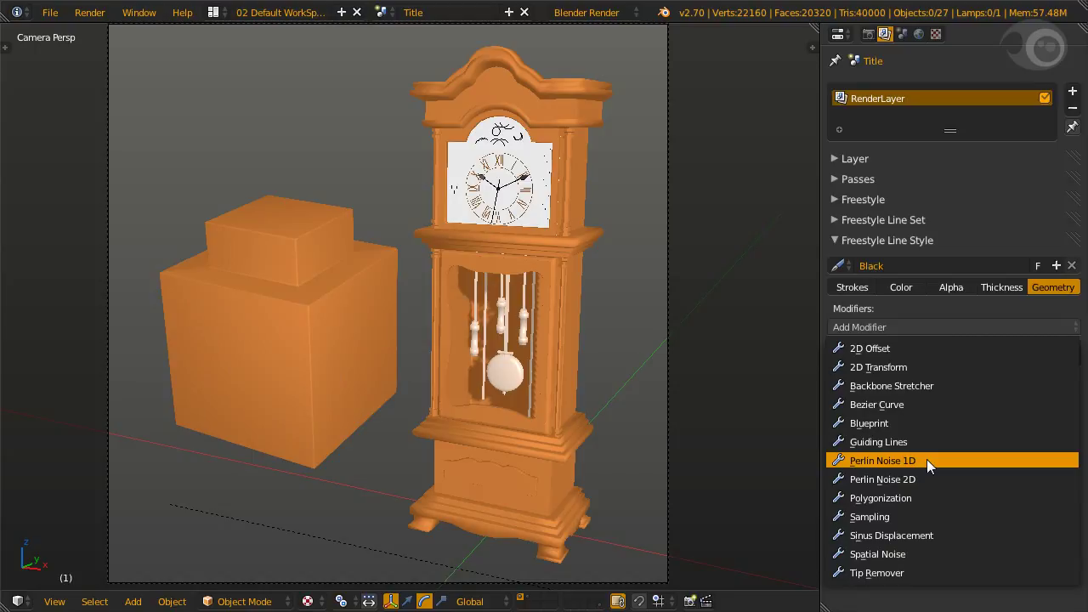
# Add a Perlin Noise 1D geometry modifier to the Black line style
pyautogui.click(926, 459)
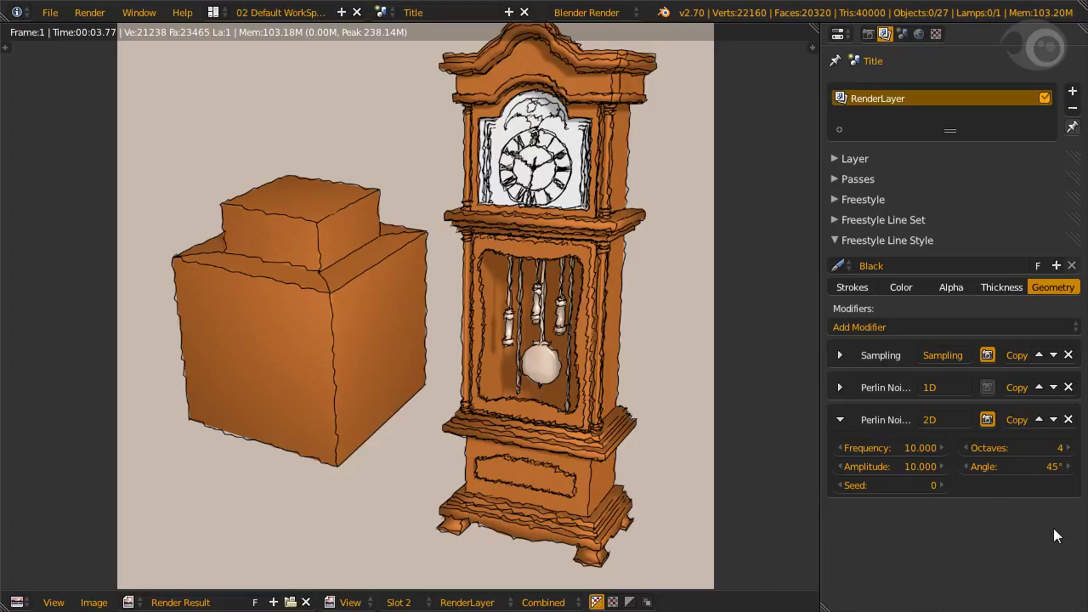
# Add a Polygonization geometry modifier (Error 10.000) to the Black line style
pyautogui.click(952, 326)
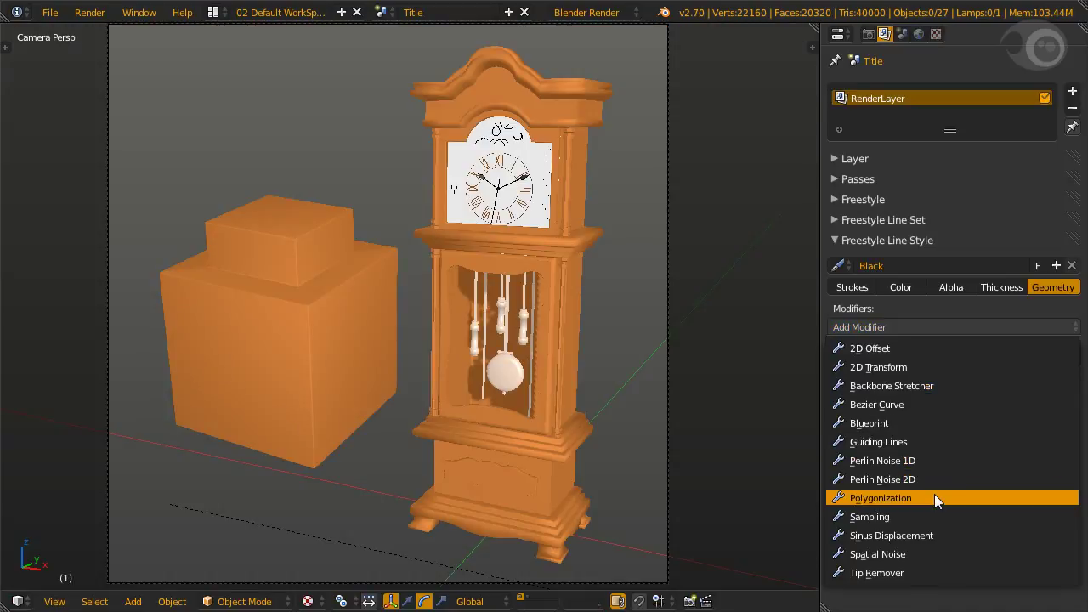
pyautogui.click(936, 500)
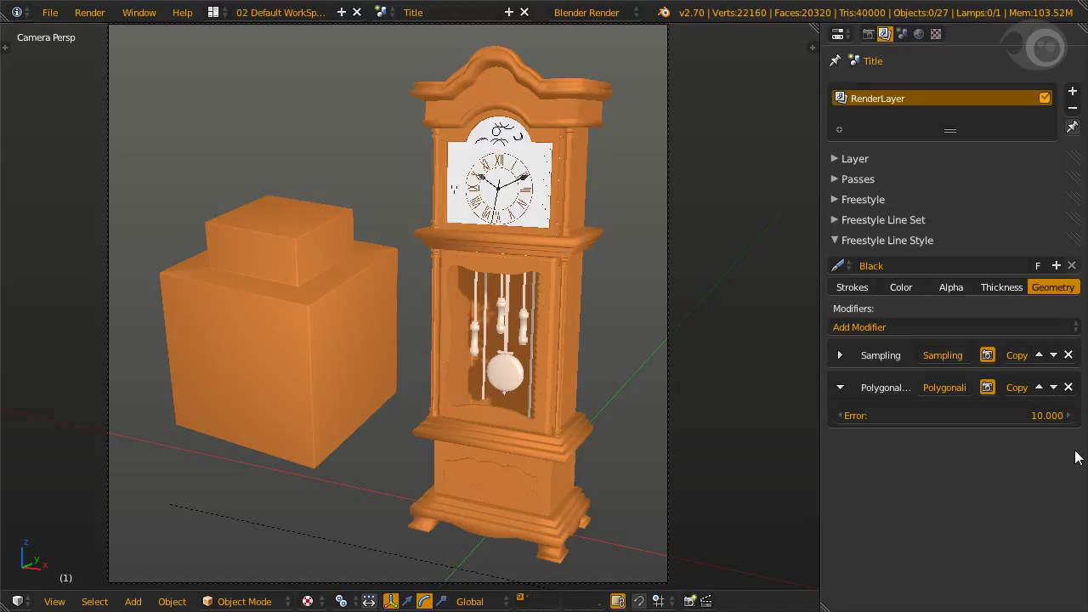
# Add a Sinus Displacement modifier and render the zigzag outlines on the clock and box
pyautogui.click(944, 327)
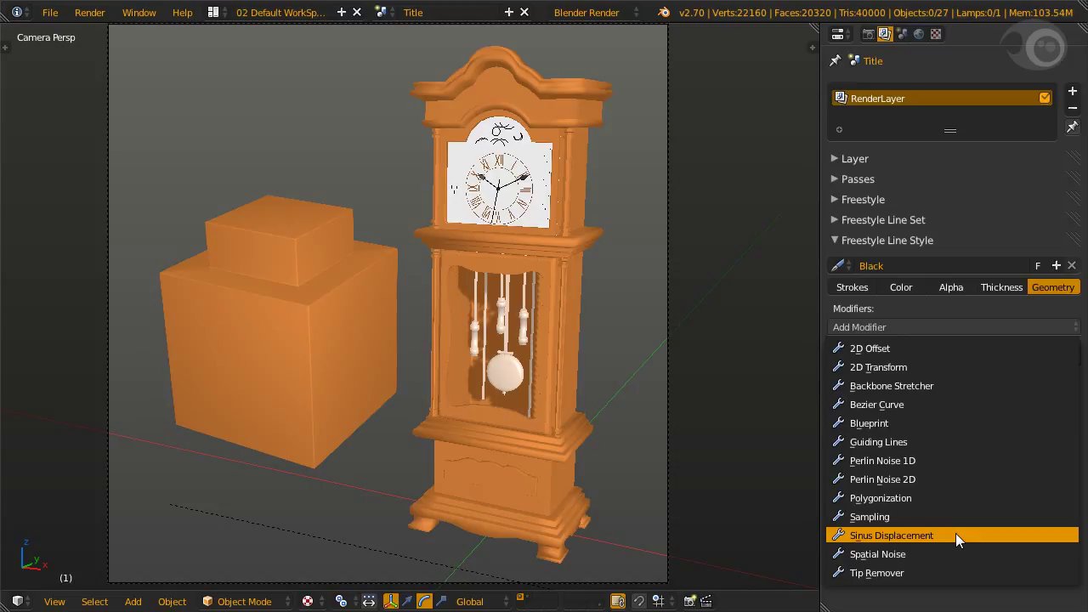
pyautogui.click(955, 534)
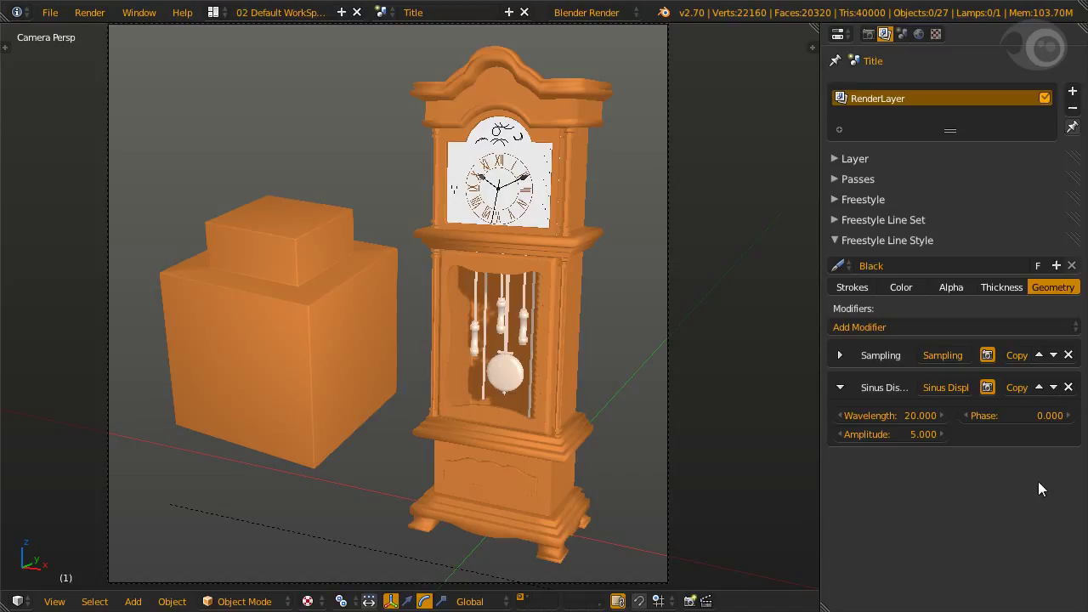
pyautogui.press('F12')
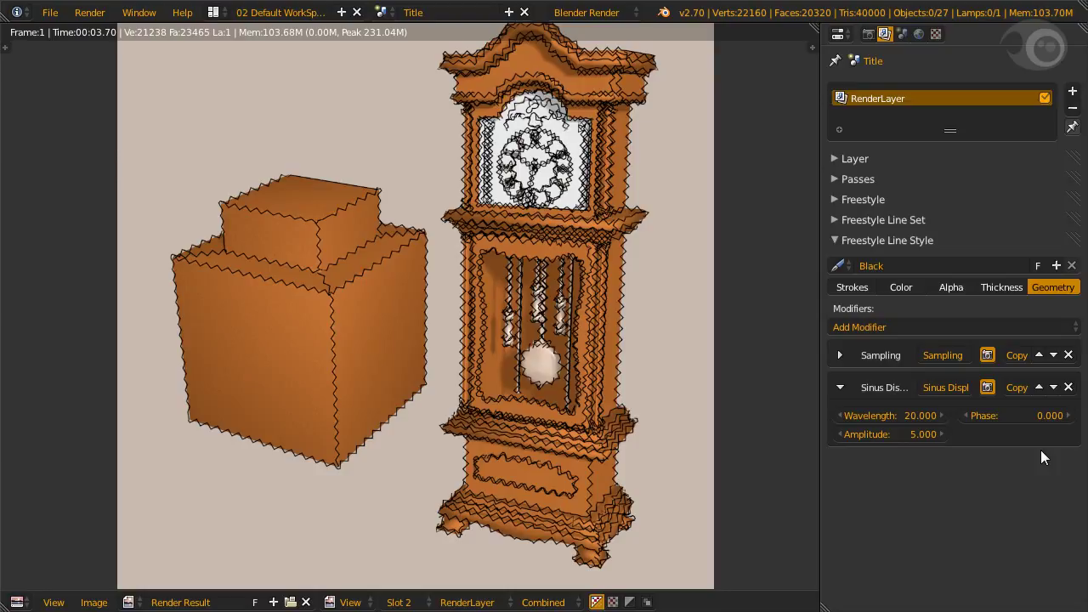
# Set Sampling to 4 then 2, keyframe the sine Phase, and add a Spatial Noise modifier
pyautogui.click(840, 354)
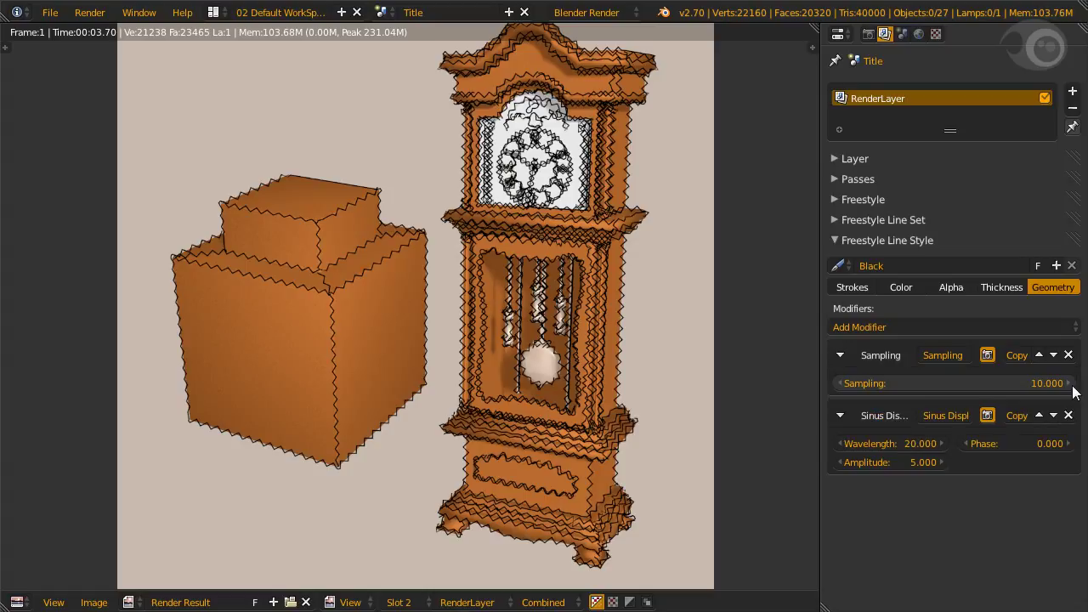
pyautogui.click(1072, 387)
pyautogui.write('4')
pyautogui.press('Return')
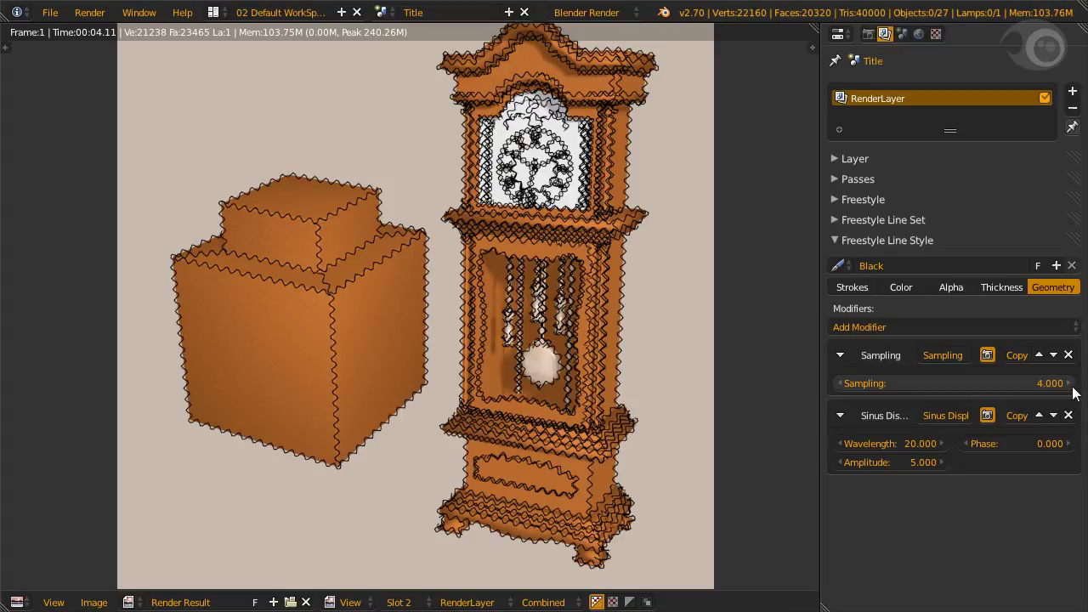
pyautogui.click(1072, 387)
pyautogui.write('2')
pyautogui.press('Return')
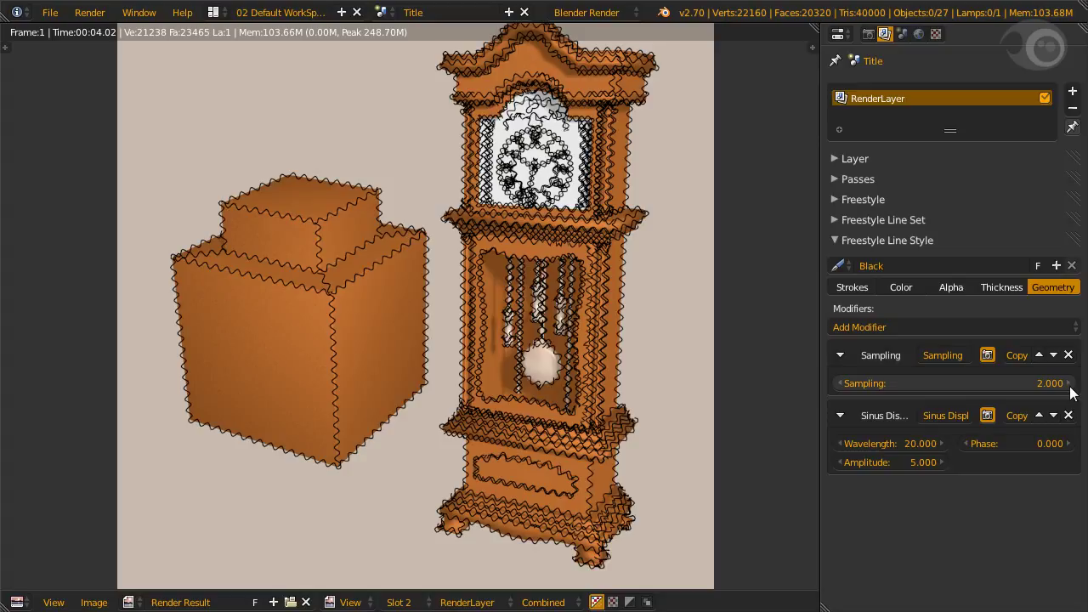
pyautogui.press('i')
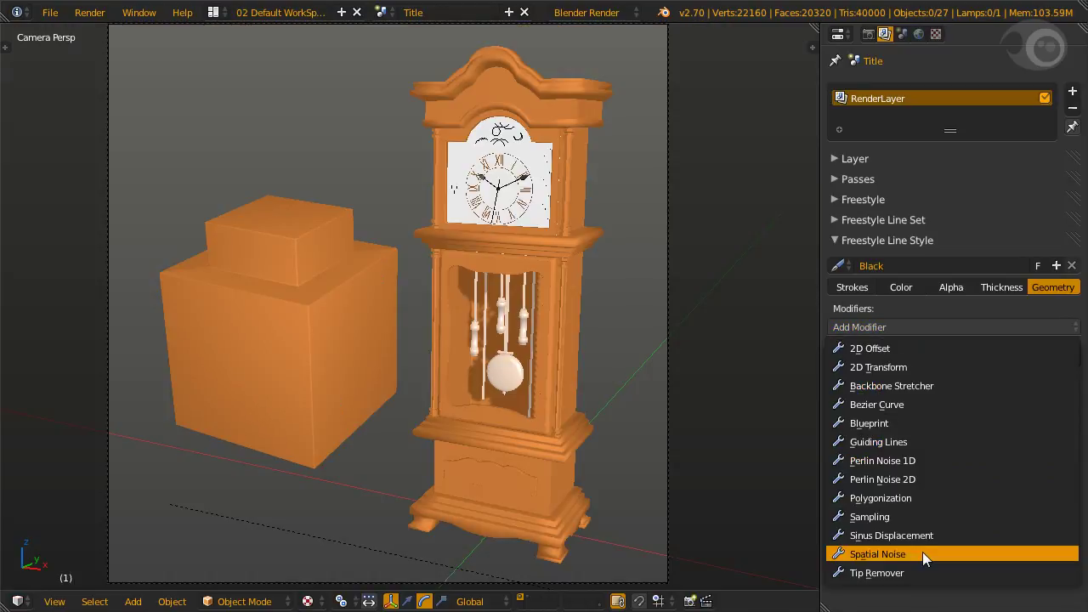
pyautogui.click(923, 552)
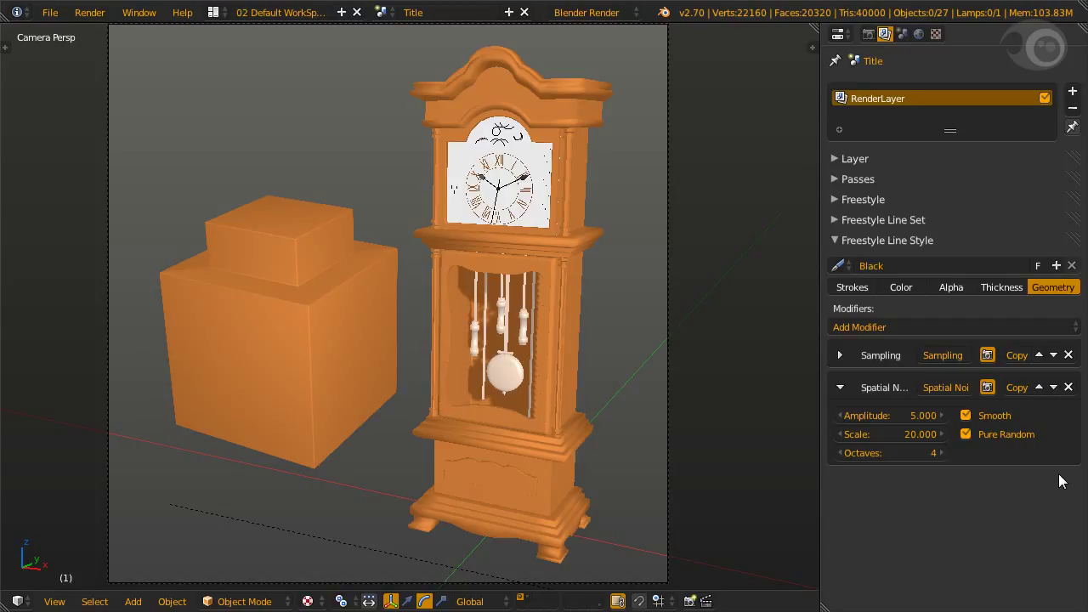
# Render the clock scene, set Sampling to 2, and re-render the outlines
pyautogui.press('F12')
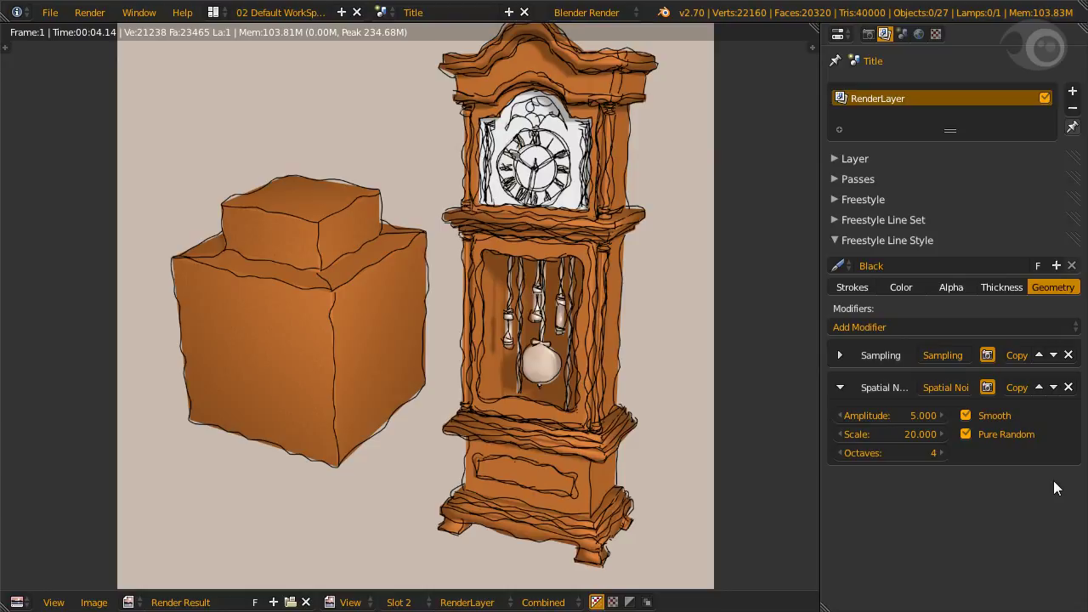
pyautogui.click(840, 355)
pyautogui.click(882, 381)
pyautogui.write('2')
pyautogui.press('Return')
pyautogui.press('F12')
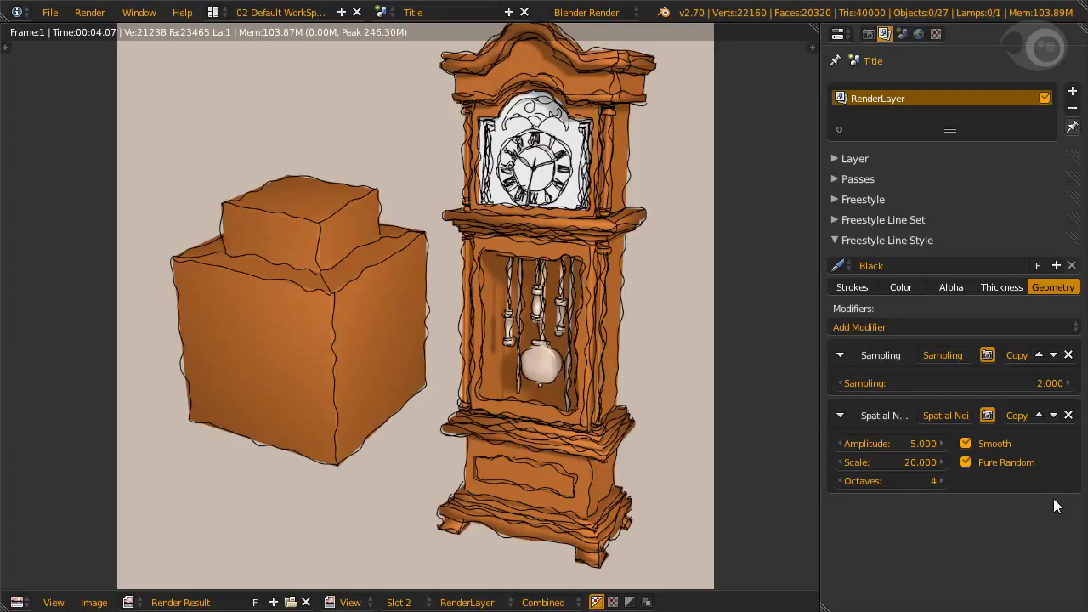
# Set Spatial Noise Amplitude and Scale to 2, then re-render to compare
pyautogui.click(910, 443)
pyautogui.write('2')
pyautogui.press('Return')
pyautogui.click(922, 461)
pyautogui.write('2')
pyautogui.press('Return')
pyautogui.press('F12')
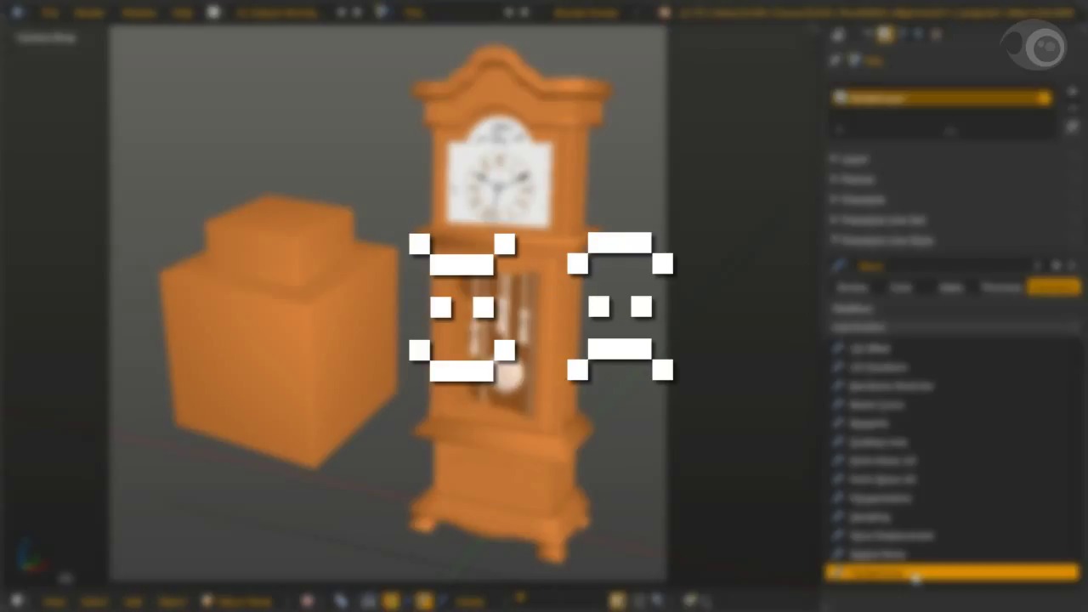
# Add a Tip Remover modifier with Tip Length 5
pyautogui.click(915, 575)
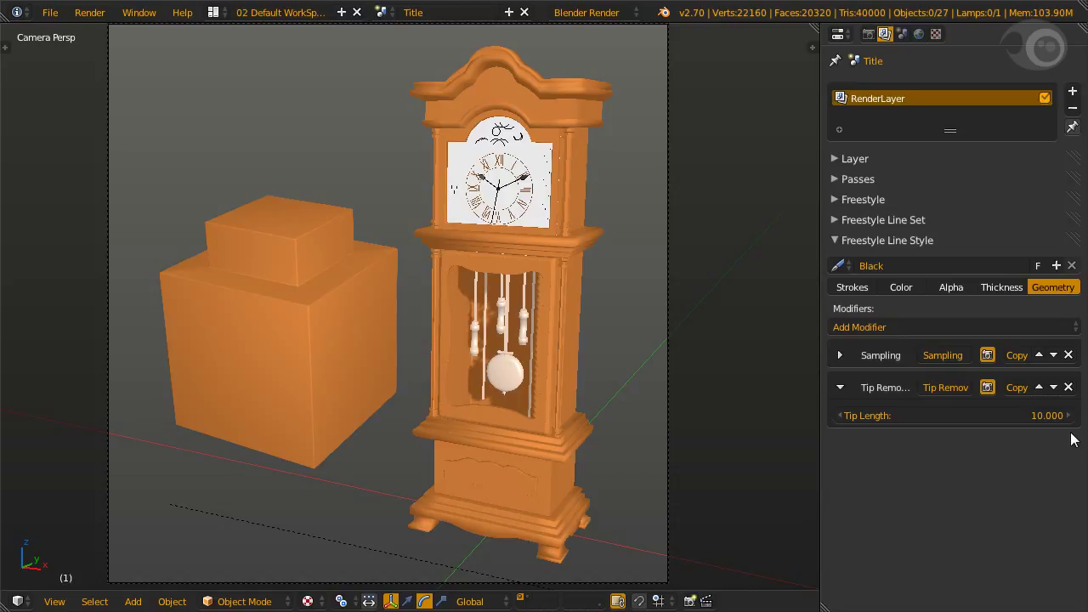
pyautogui.click(1040, 416)
pyautogui.write('5')
pyautogui.click(840, 355)
# Set Sampling to 1 and render the clock and box outlines with F12
pyautogui.click(942, 382)
pyautogui.write('1')
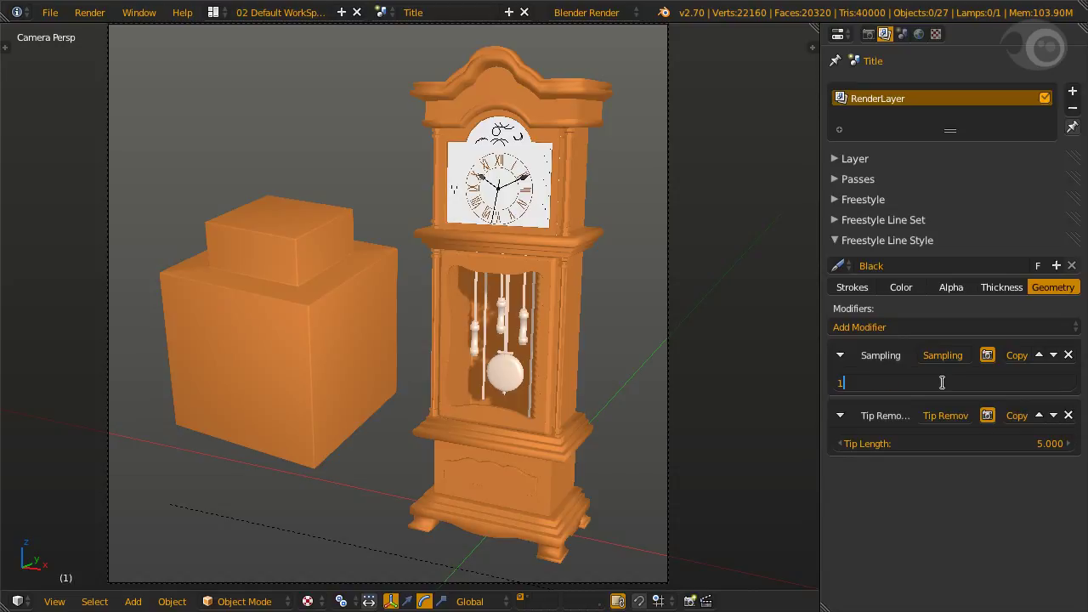
pyautogui.press('Return')
pyautogui.press('F12')
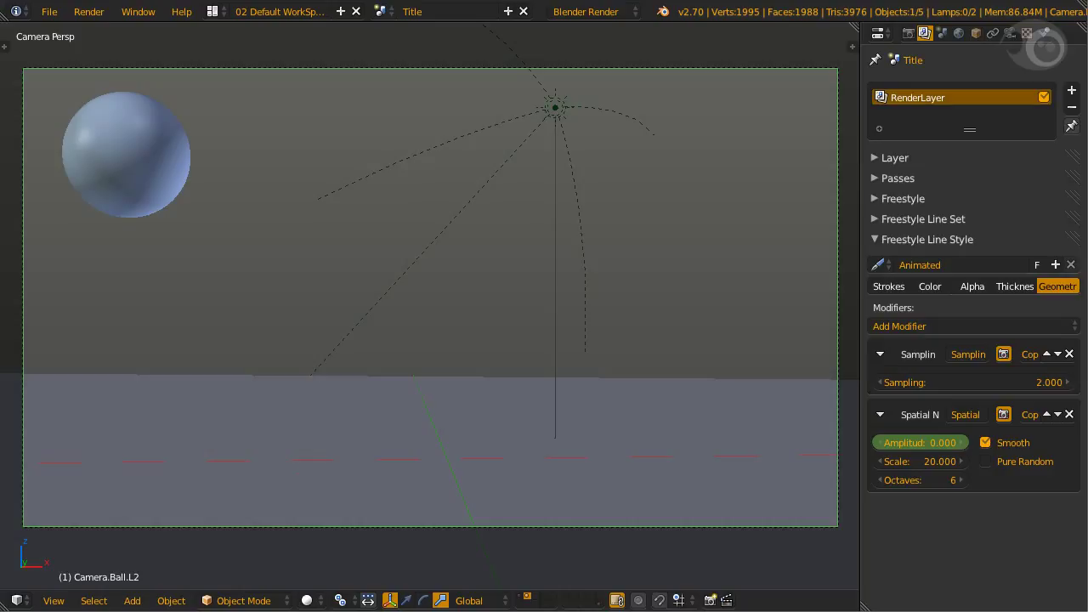
# Play the bouncing-ball animation with Alt+A in the 05 Animation layout
pyautogui.hotkey('alt', 'a')
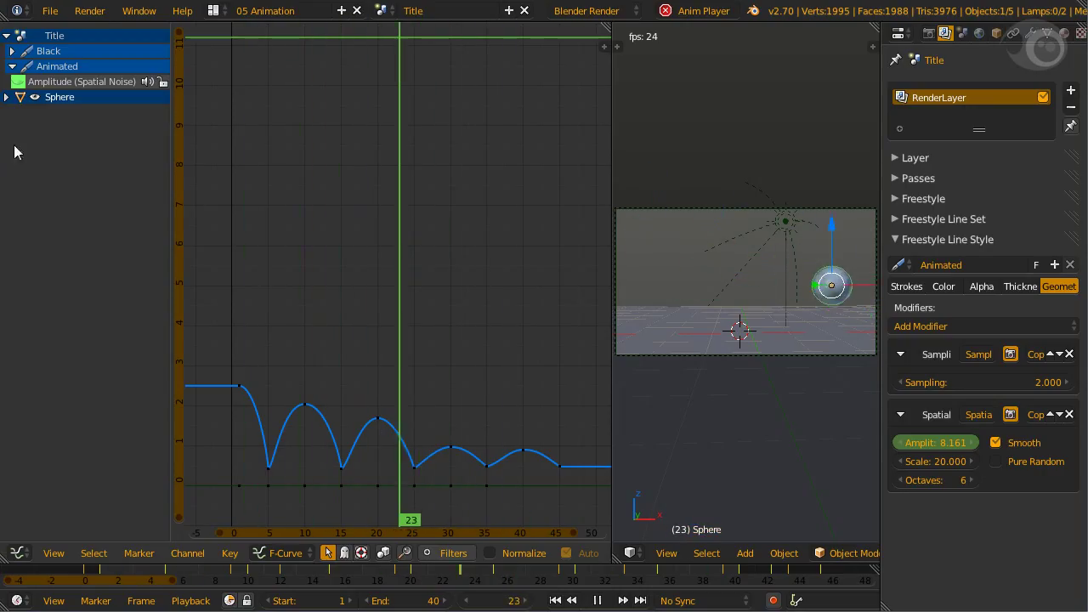
# Show and select the Spatial Noise Amplitude curve in the graph, then stop playback
pyautogui.click(17, 82)
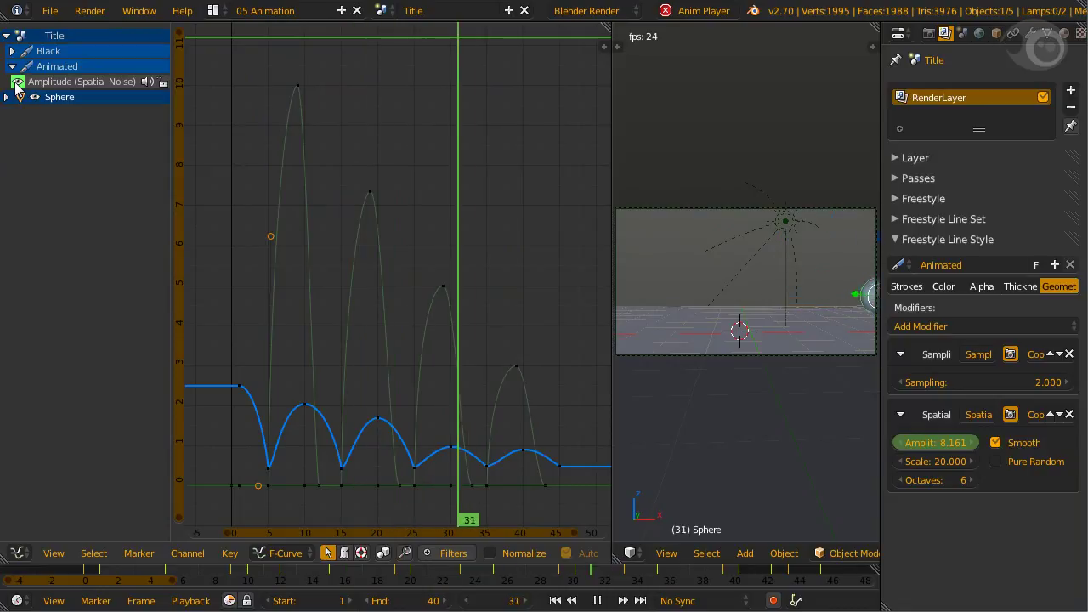
pyautogui.click(299, 84)
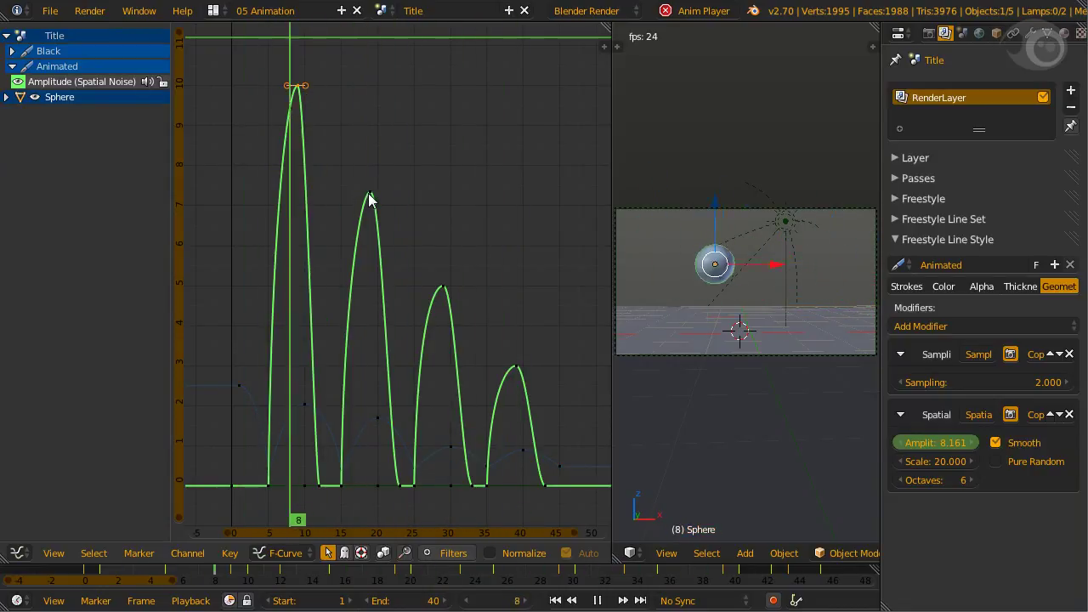
pyautogui.press('Escape')
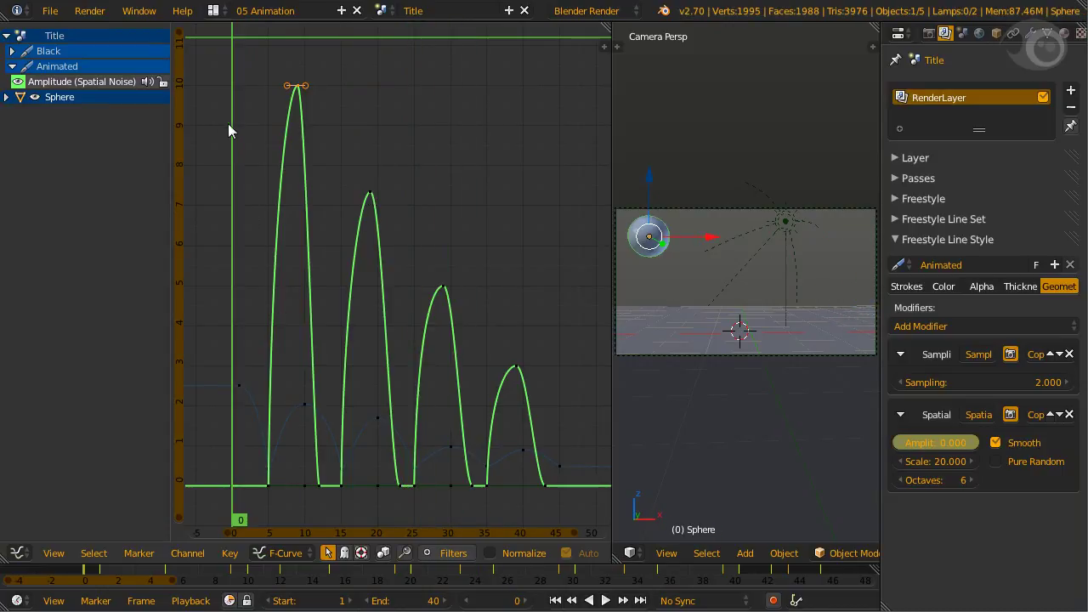
# Step forward to frame 9 where Amplitude peaks at 10, then view the render settings
pyautogui.press('Right')
pyautogui.press('Right')
pyautogui.press('Right')
pyautogui.press('Right')
pyautogui.press('Right')
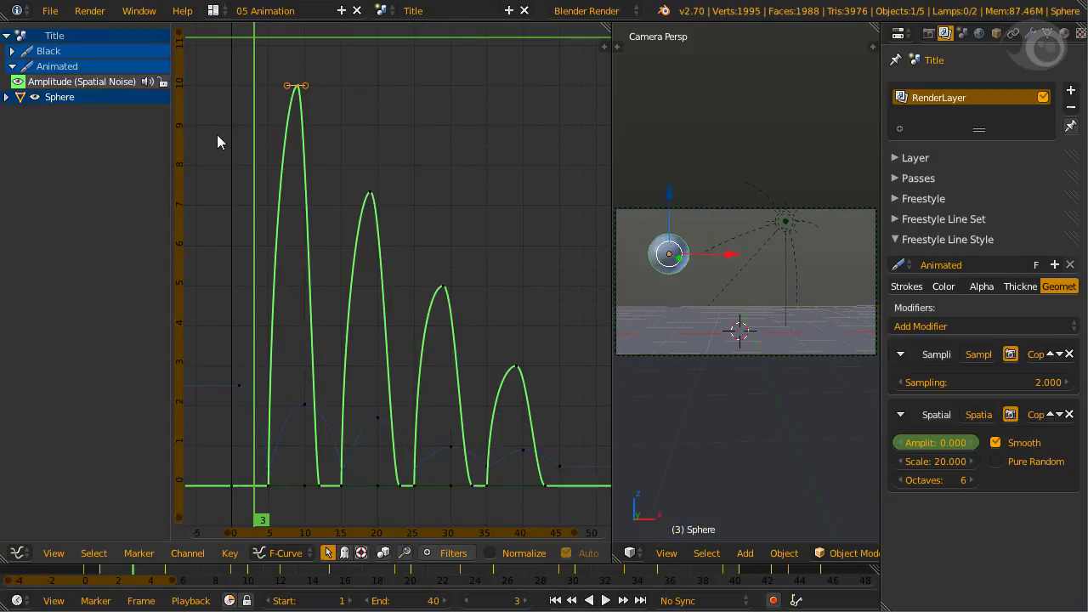
pyautogui.press('Right')
pyautogui.press('Right')
pyautogui.press('Right')
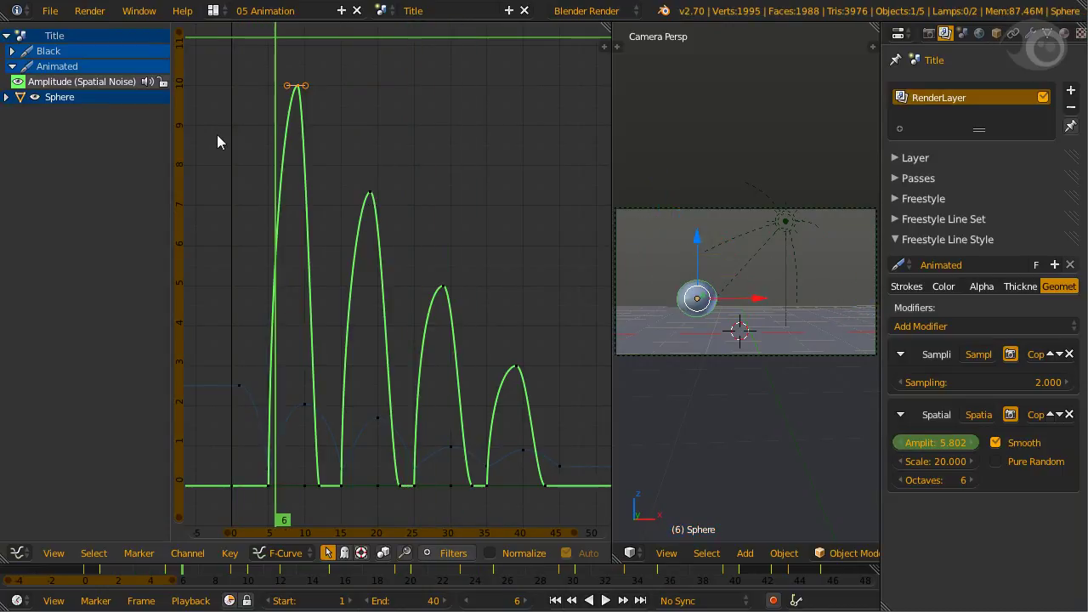
pyautogui.press('Right')
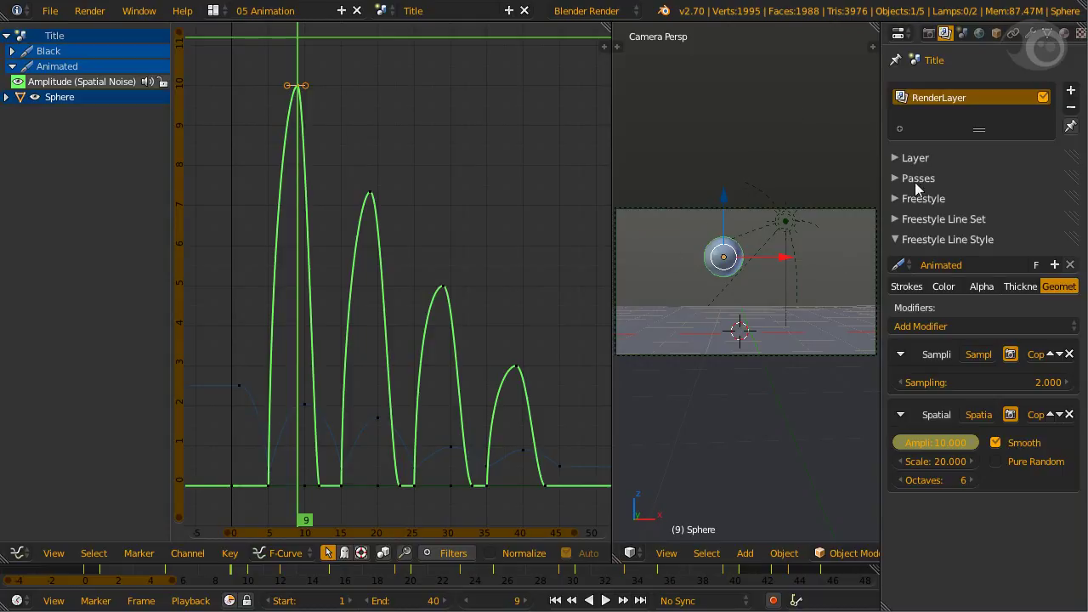
pyautogui.click(930, 33)
# Set Render Display to Full Screen and render frame 9, showing wobbly noisy outlines
pyautogui.click(982, 133)
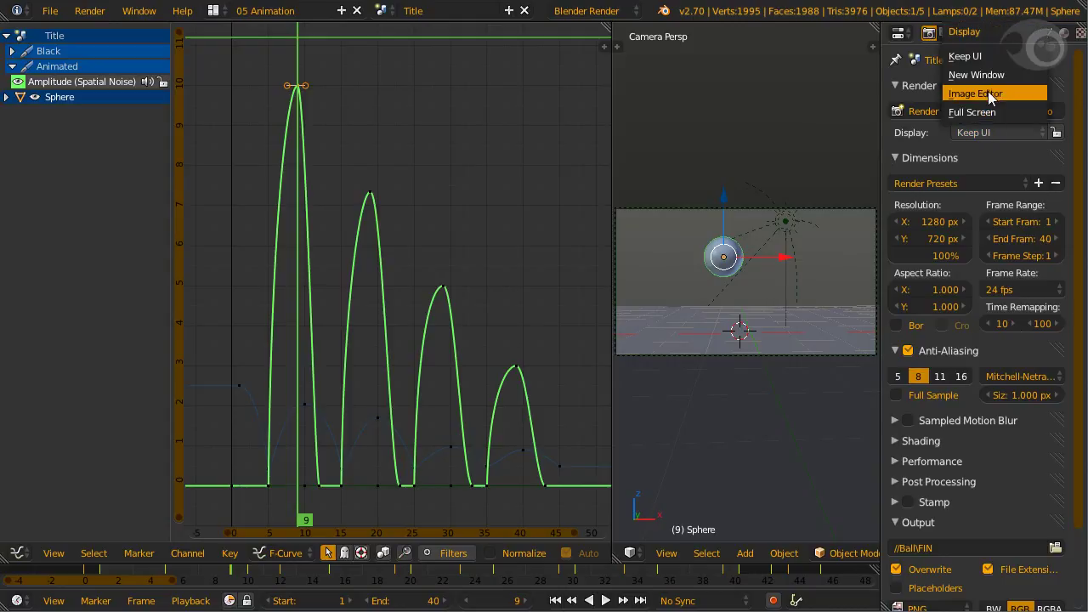
pyautogui.click(990, 104)
pyautogui.press('F12')
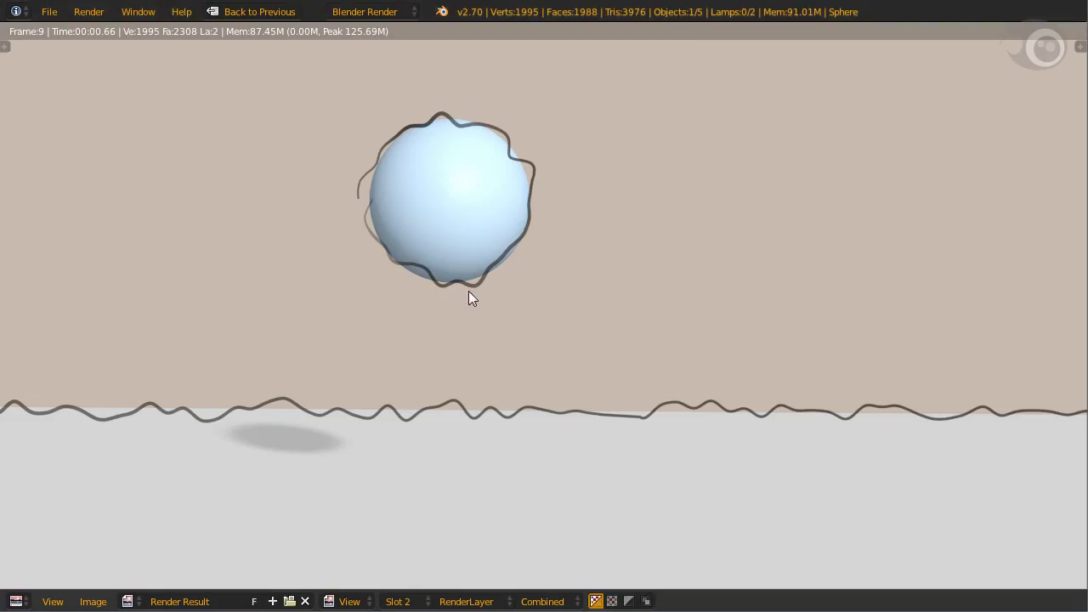
# Advance to frame 12 and render it, showing a clean, smooth outline on the ball
pyautogui.press('Escape')
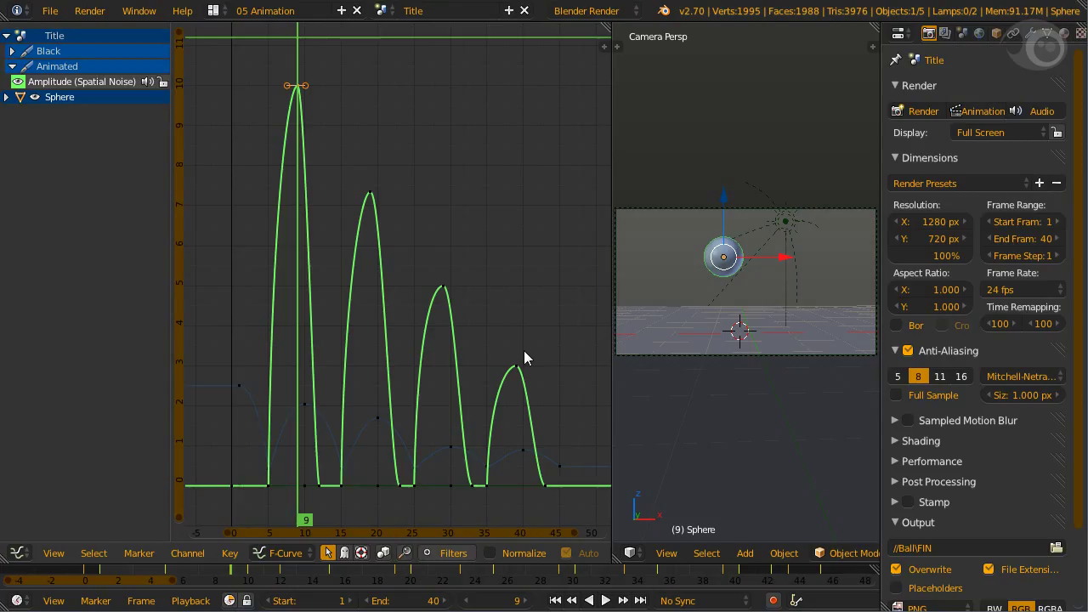
pyautogui.press('Right')
pyautogui.press('Right')
pyautogui.press('Right')
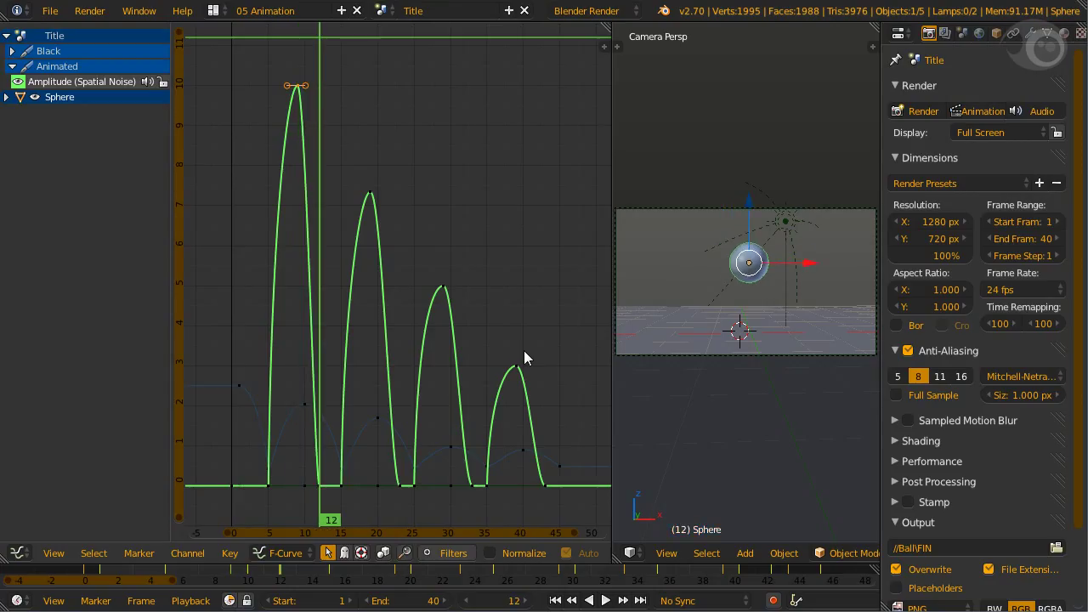
pyautogui.press('F12')
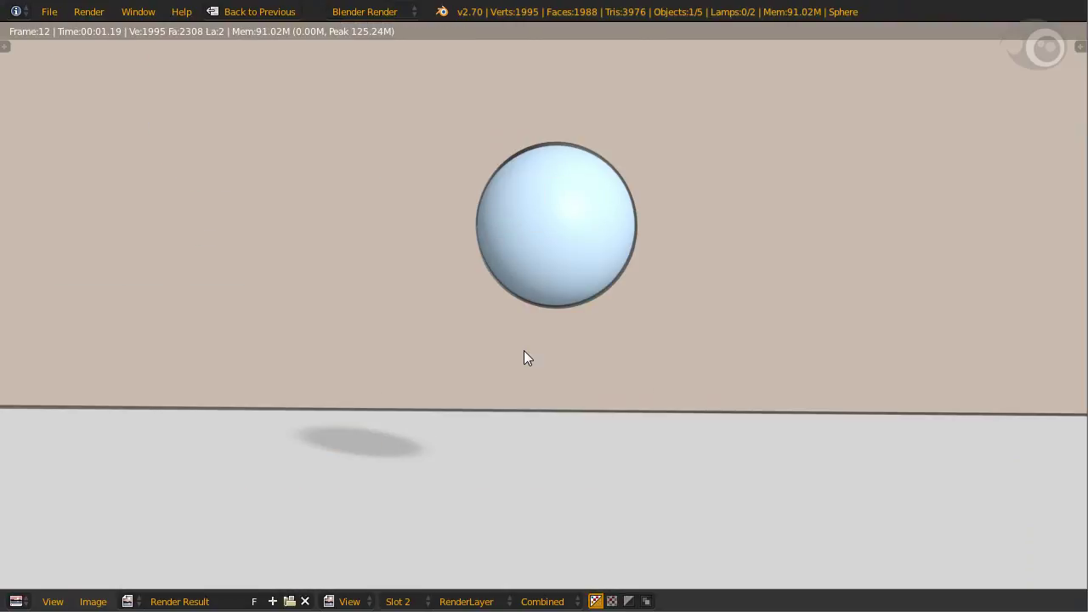